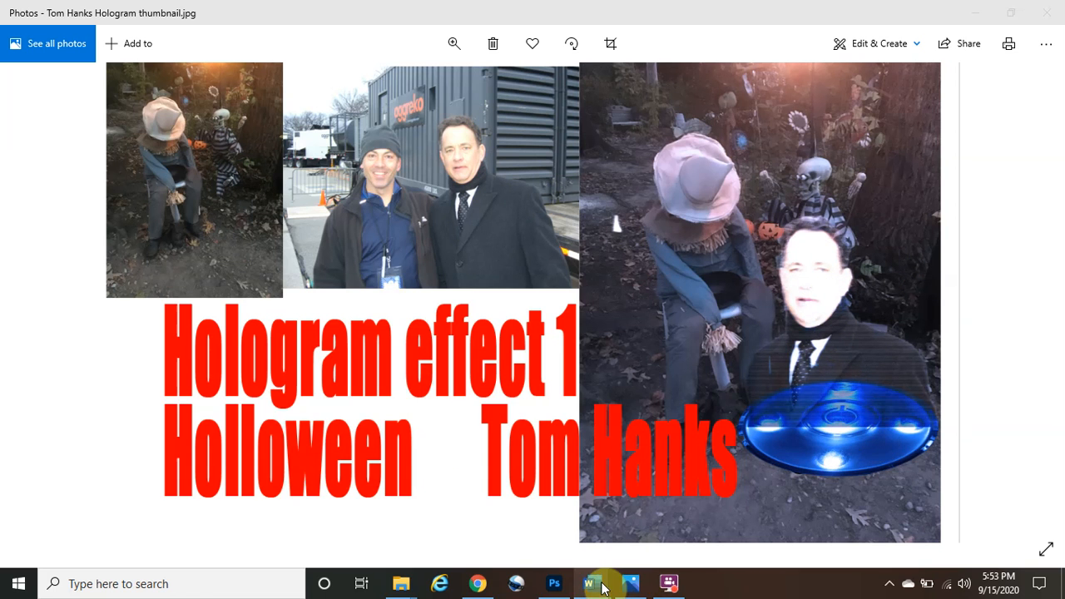
- Switch to Word and read the welcome text, disclaimer and image attribution in the Subscribe, like, and share document
{"action": "key", "text": "alt+Tab"}
{"action": "scroll", "coordinate": [640, 402], "scroll_direction": "up", "scroll_amount": 3}
{"action": "scroll", "coordinate": [639, 402], "scroll_direction": "up", "scroll_amount": 1}
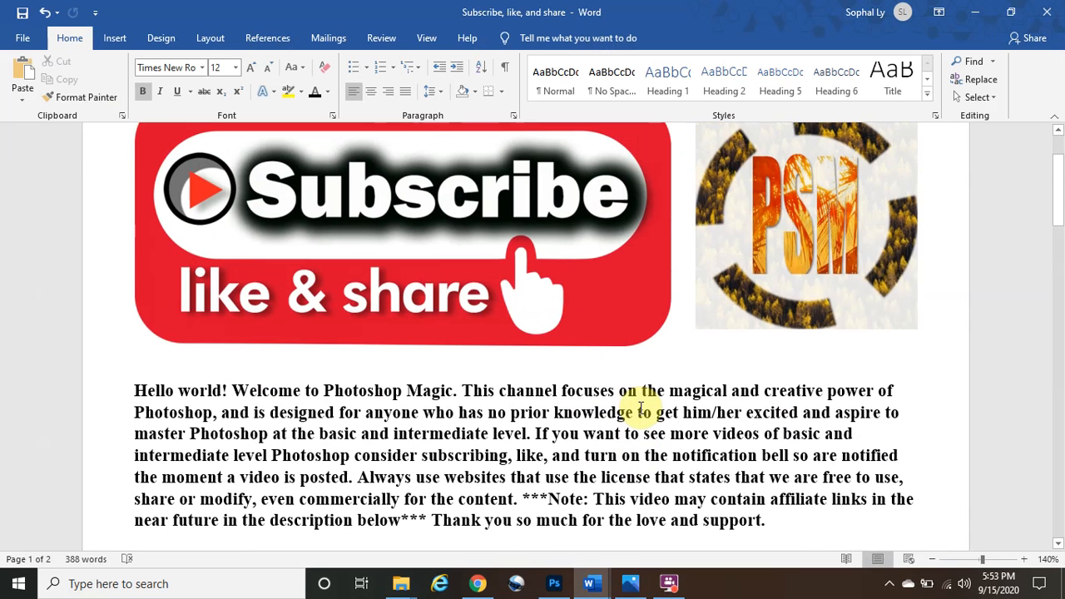
{"action": "scroll", "coordinate": [641, 383], "scroll_direction": "down", "scroll_amount": 3}
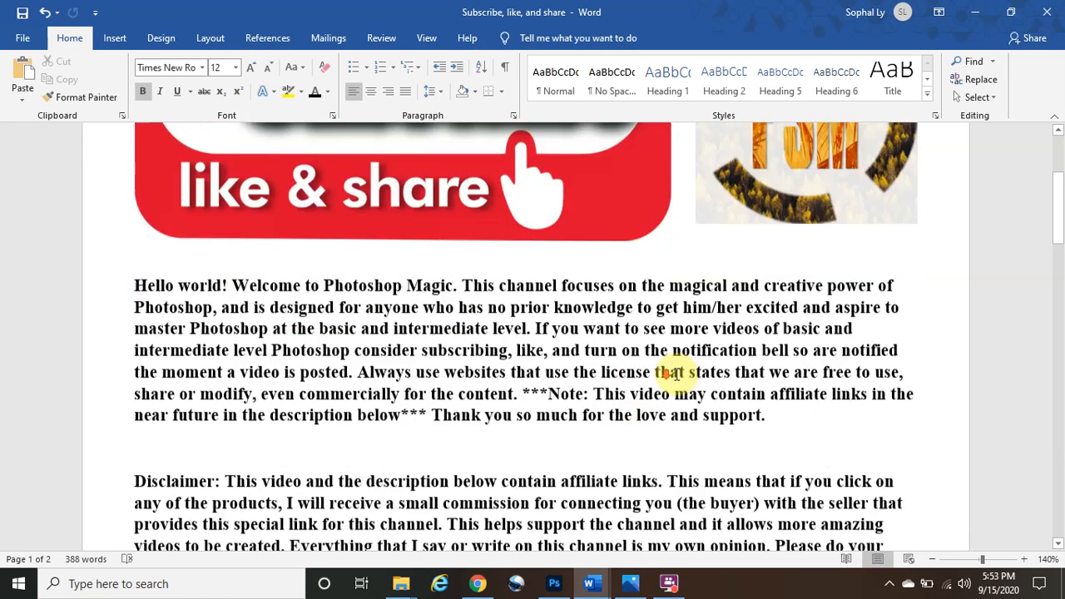
{"action": "left_click_drag", "start_coordinate": [1058, 234], "coordinate": [1062, 311]}
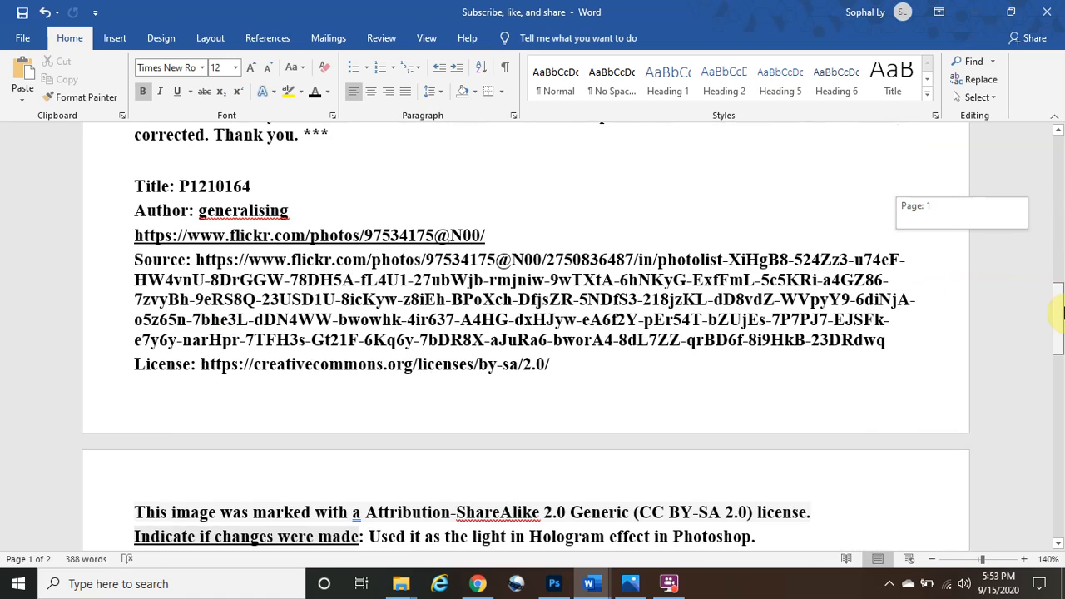
{"action": "left_click", "coordinate": [965, 13]}
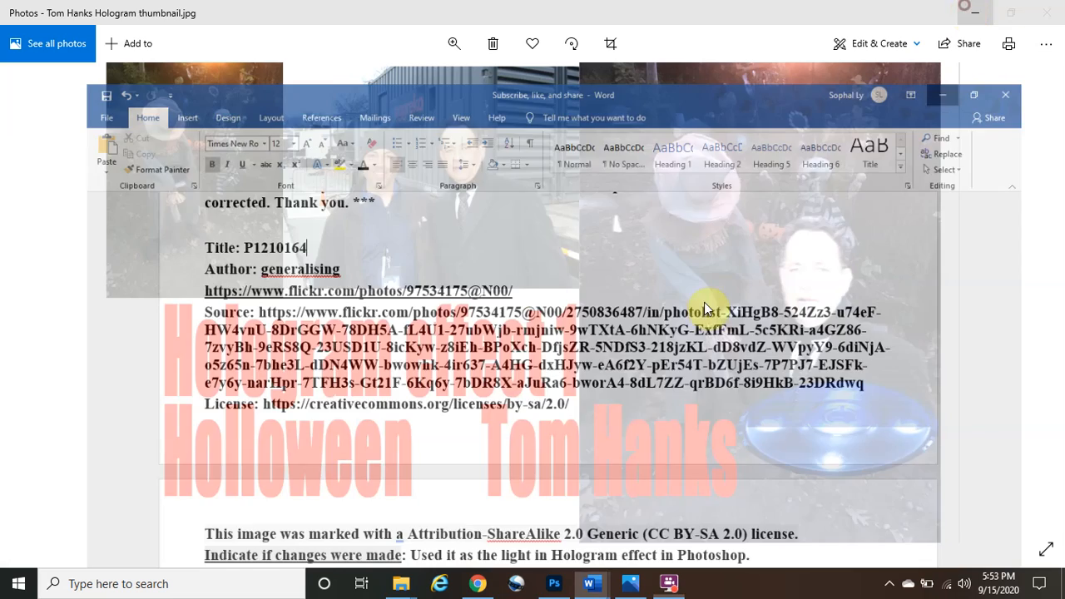
{"action": "left_click", "coordinate": [556, 584]}
{"action": "scroll", "coordinate": [615, 412], "scroll_direction": "down", "scroll_amount": 3}
{"action": "scroll", "coordinate": [617, 407], "scroll_direction": "up", "scroll_amount": 3}
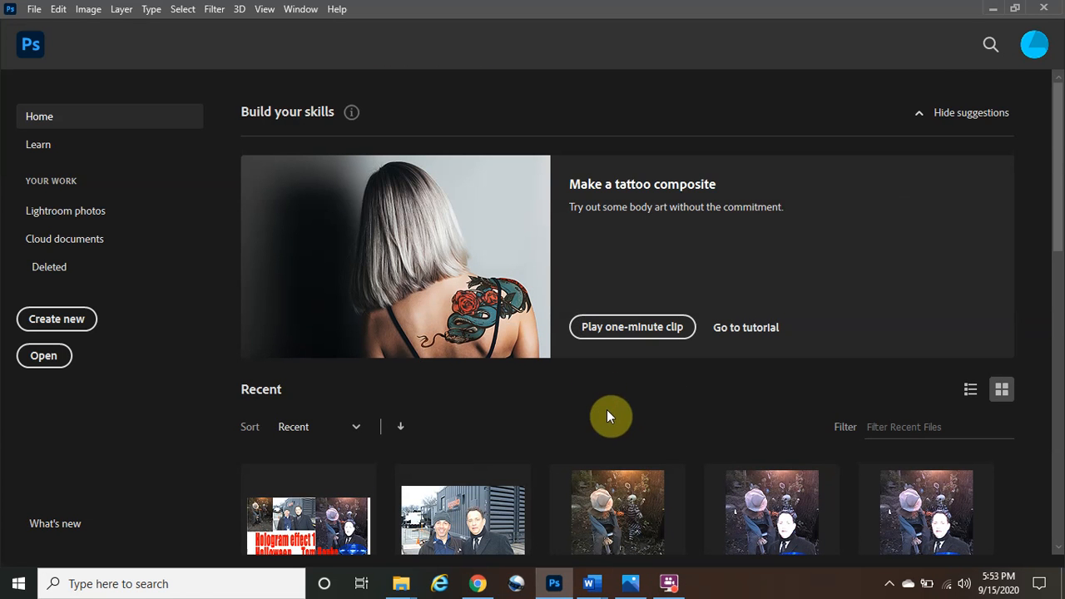
{"action": "left_click", "coordinate": [34, 8]}
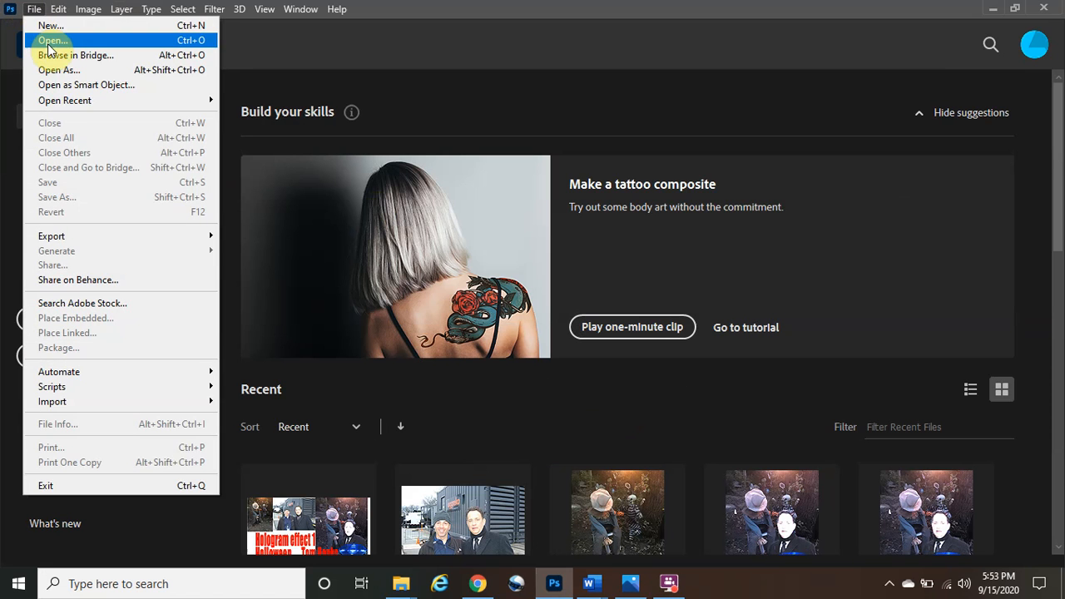
{"action": "left_click", "coordinate": [48, 43]}
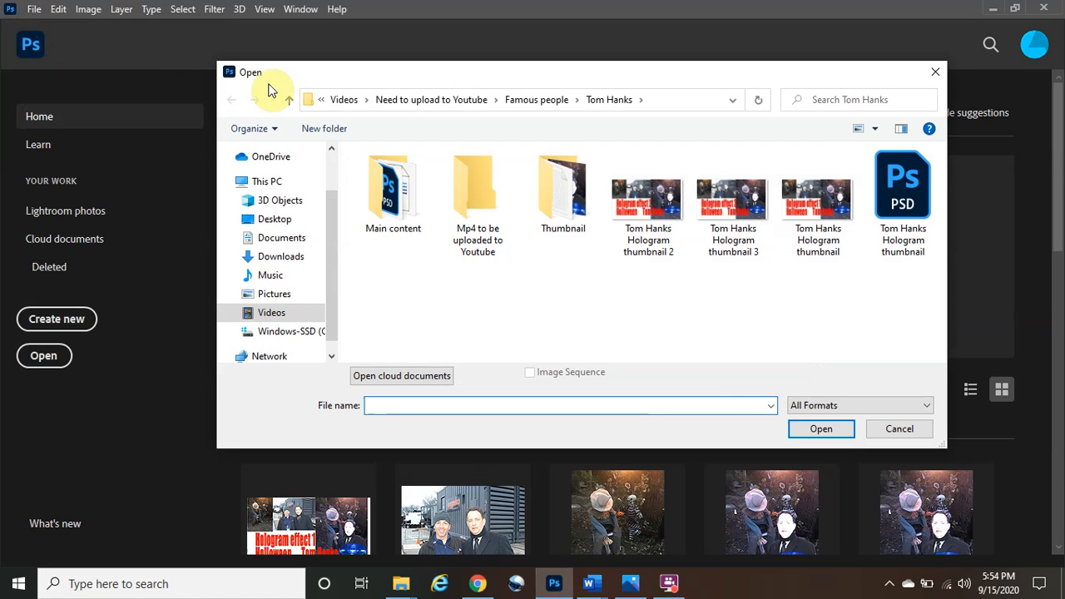
{"action": "double_click", "coordinate": [405, 205]}
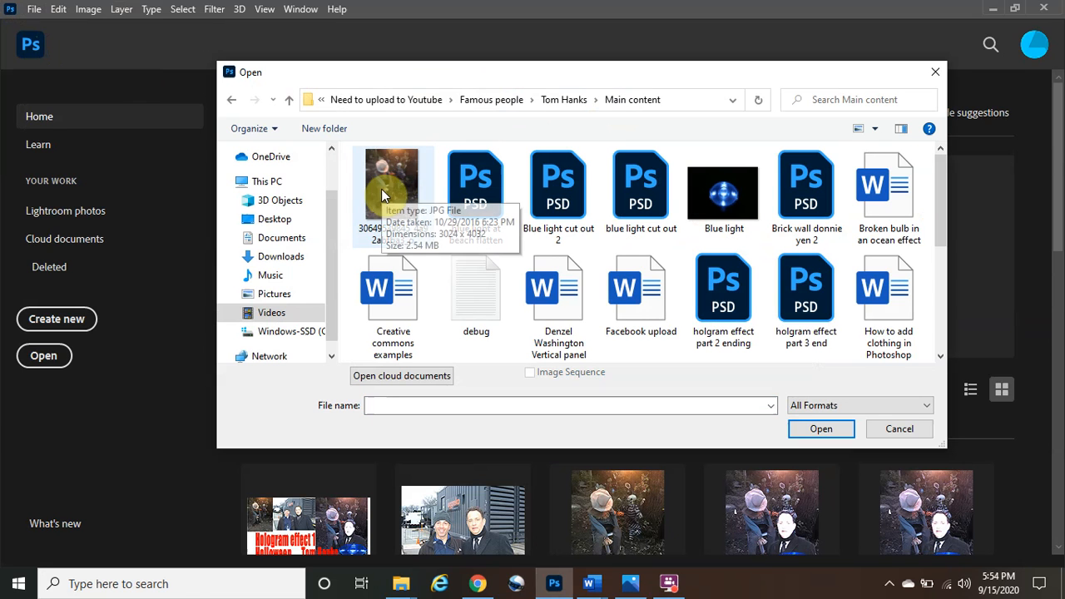
{"action": "left_click", "coordinate": [381, 189]}
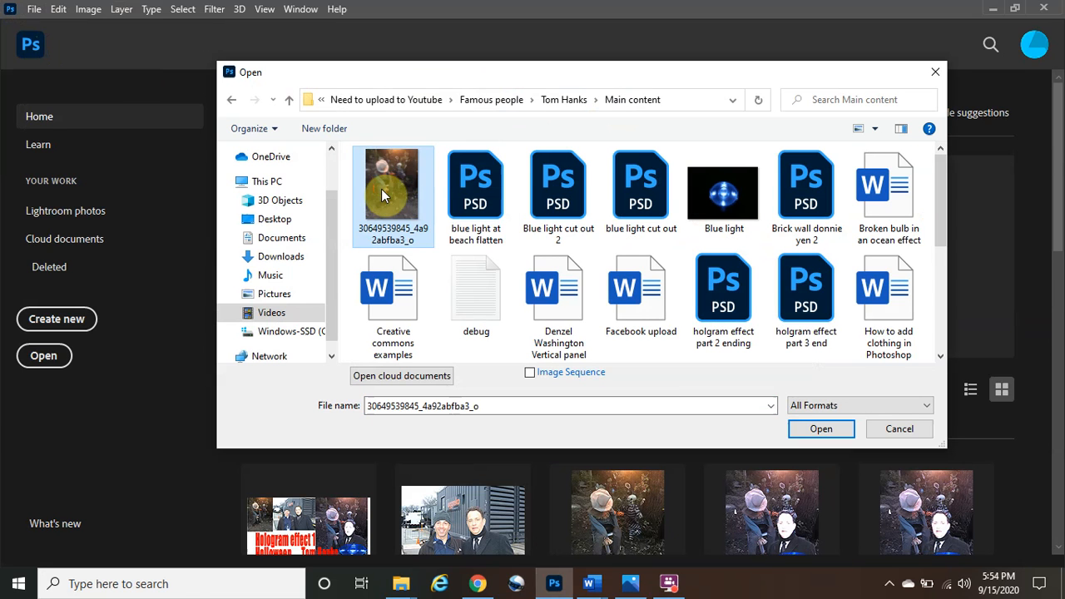
{"action": "left_click_drag", "start_coordinate": [942, 189], "coordinate": [948, 182]}
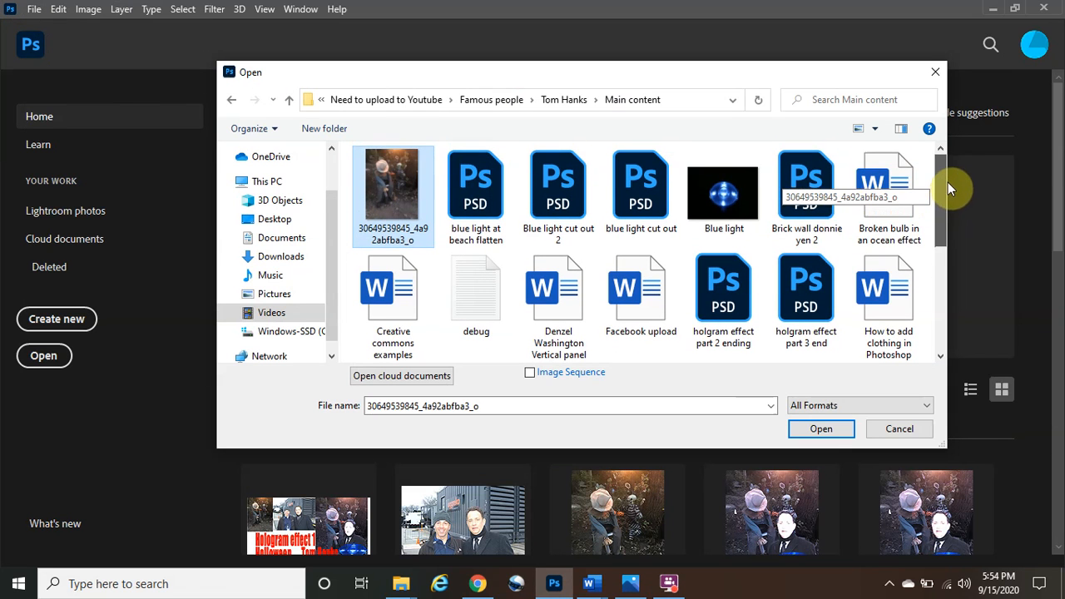
{"action": "left_click", "coordinate": [724, 193], "text": "ctrl"}
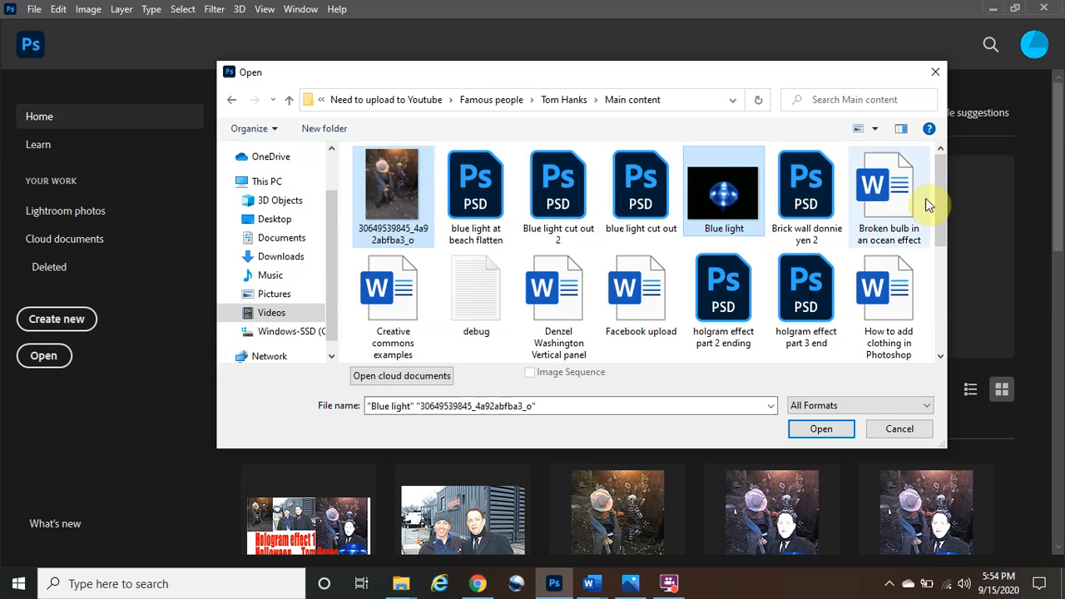
{"action": "left_click_drag", "start_coordinate": [939, 209], "coordinate": [960, 302]}
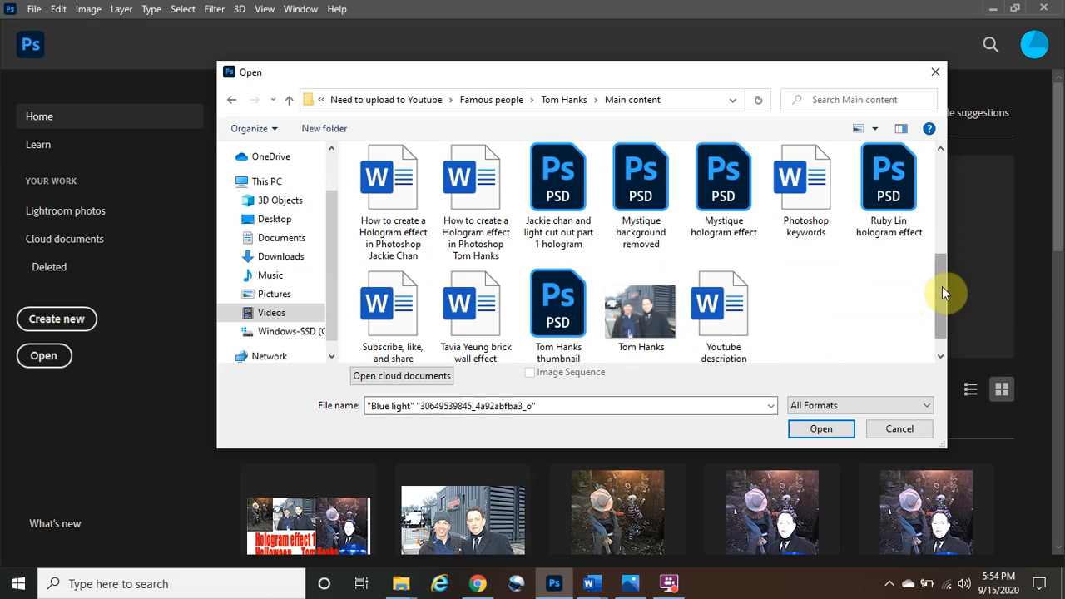
{"action": "left_click", "coordinate": [649, 303], "text": "ctrl"}
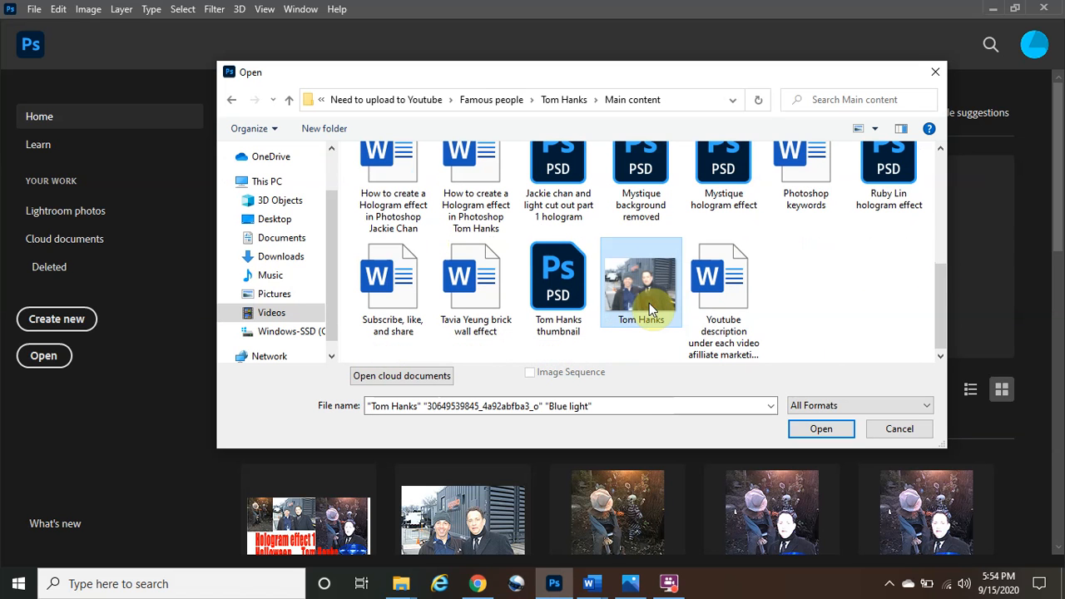
{"action": "left_click", "coordinate": [822, 428]}
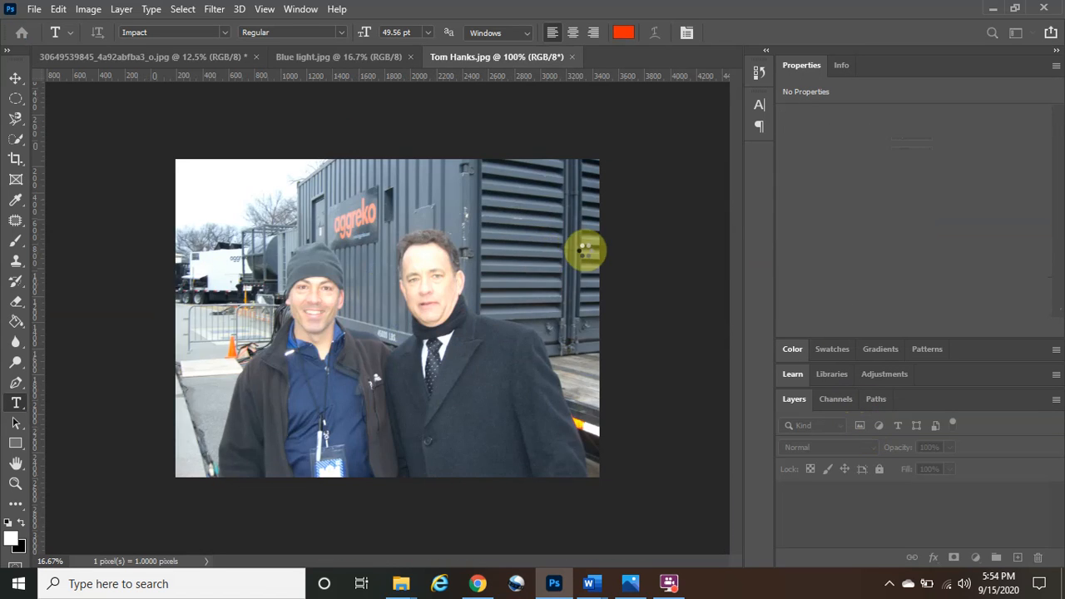
- Look through the three opened images: the blue light, the scarecrow scene and the Tom Hanks photo
{"action": "left_click", "coordinate": [322, 56]}
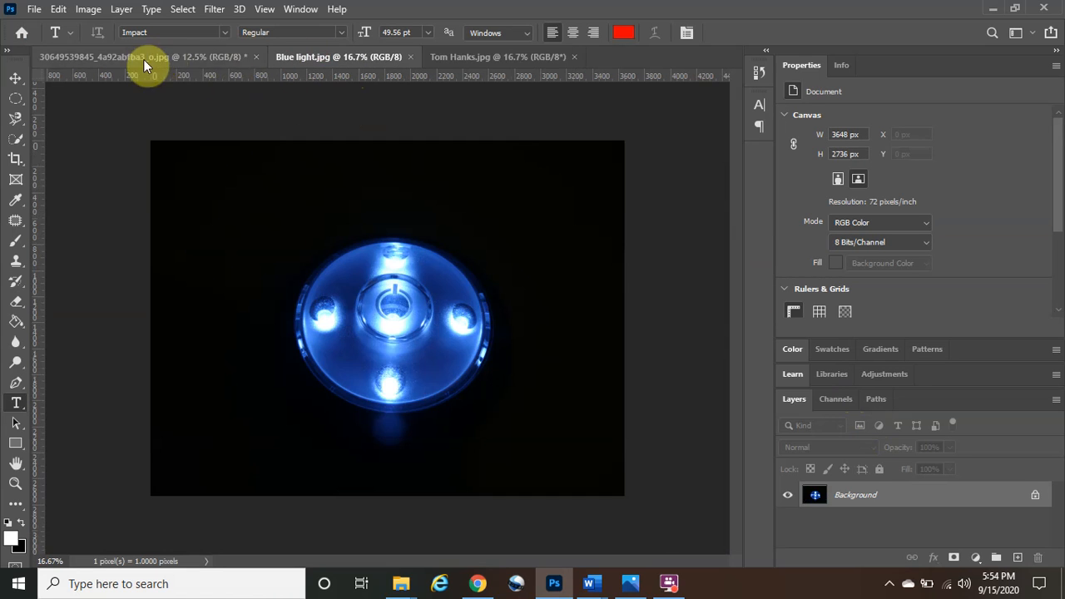
{"action": "left_click", "coordinate": [200, 58]}
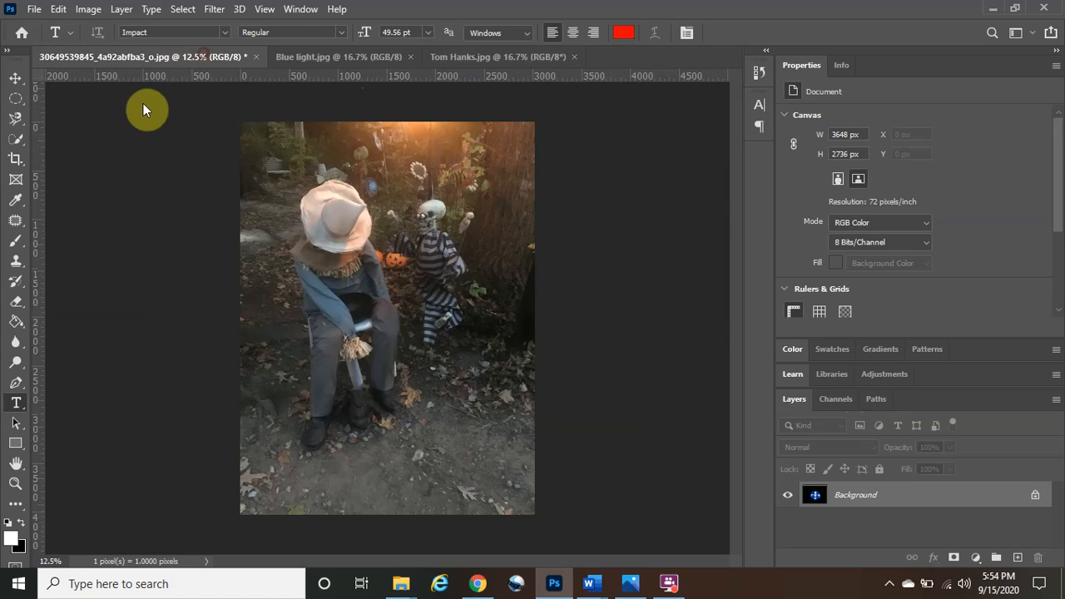
{"action": "left_click", "coordinate": [489, 60]}
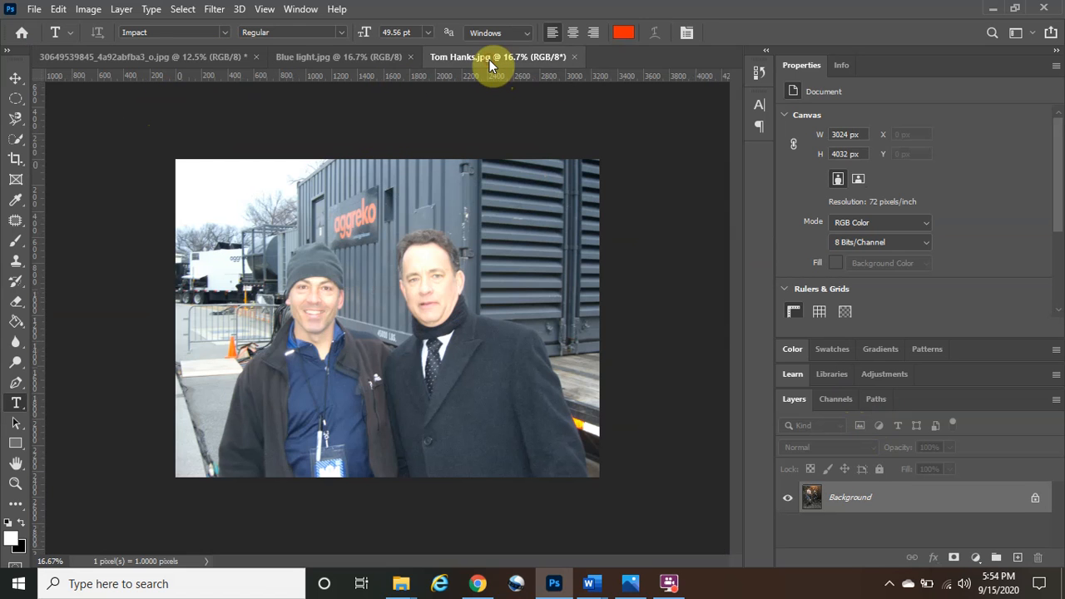
- In Blue light.jpg, choose the Quick Selection tool and duplicate the Background layer
{"action": "left_click", "coordinate": [332, 55]}
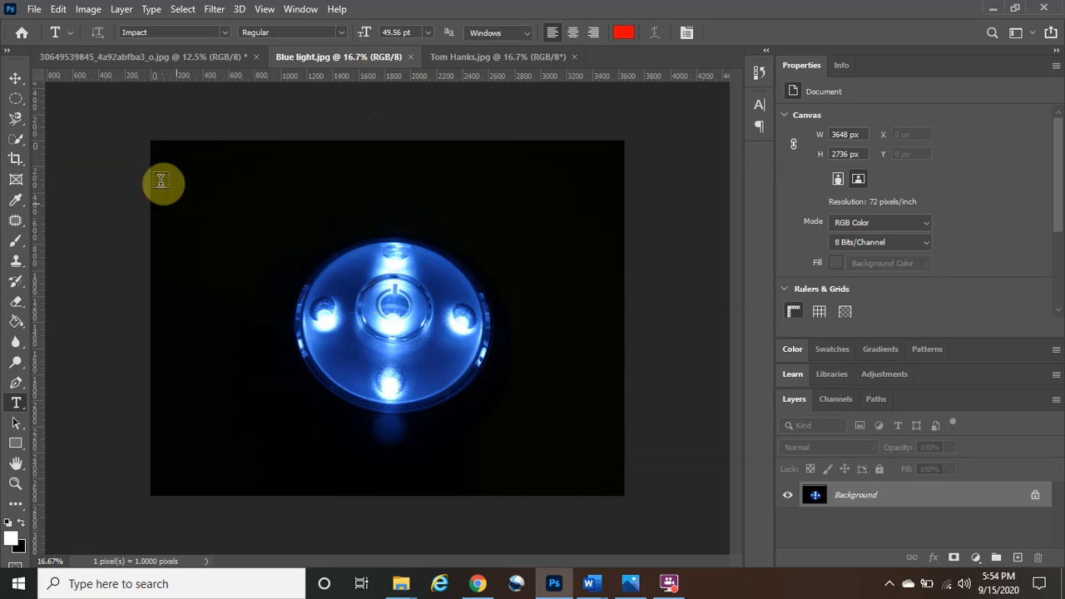
{"action": "left_click", "coordinate": [15, 146]}
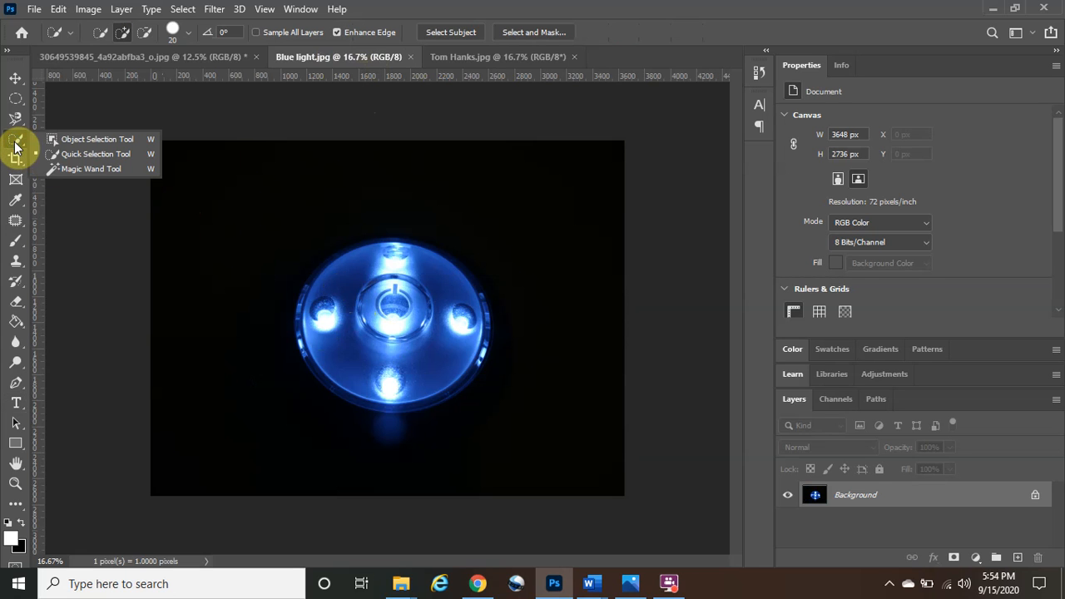
{"action": "left_click", "coordinate": [116, 156]}
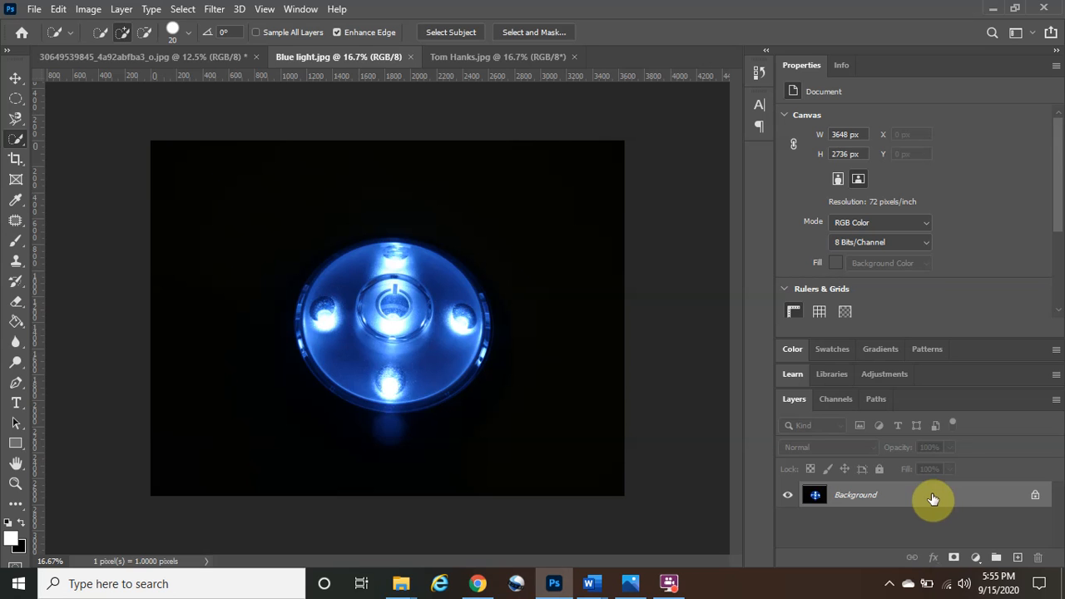
{"action": "left_click_drag", "start_coordinate": [948, 504], "coordinate": [1017, 557]}
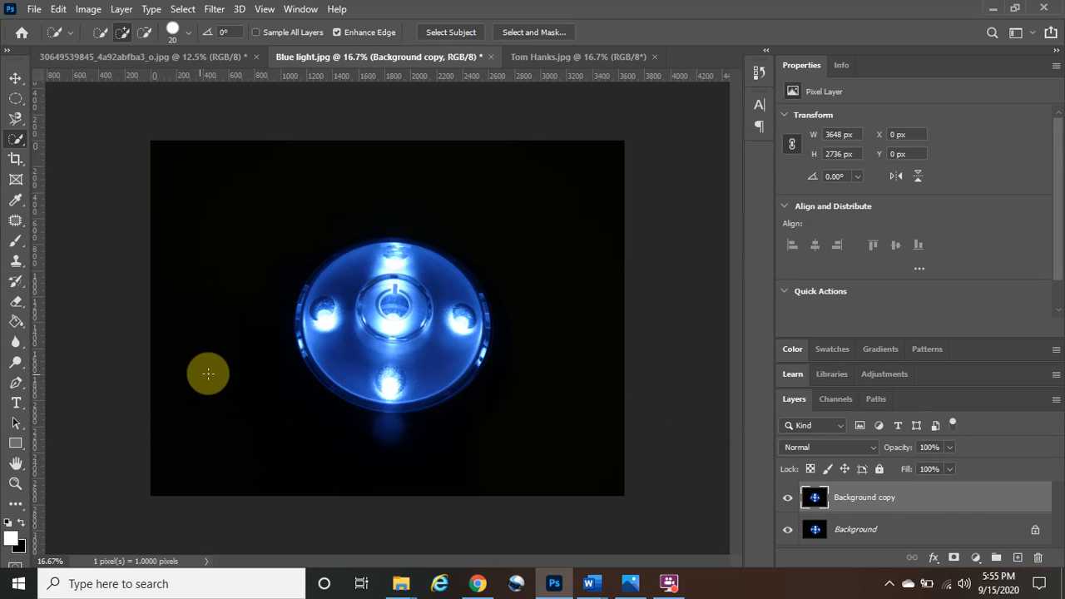
- Quick-select the black area around the blue light, subtract the disc's rim from the selection, and delete the area from the Background copy layer
{"action": "mouse_move", "coordinate": [245, 431]}
{"action": "left_mouse_down"}
{"action": "mouse_move", "coordinate": [317, 452]}
{"action": "mouse_move", "coordinate": [537, 445]}
{"action": "mouse_move", "coordinate": [599, 349]}
{"action": "mouse_move", "coordinate": [487, 175]}
{"action": "left_mouse_up"}
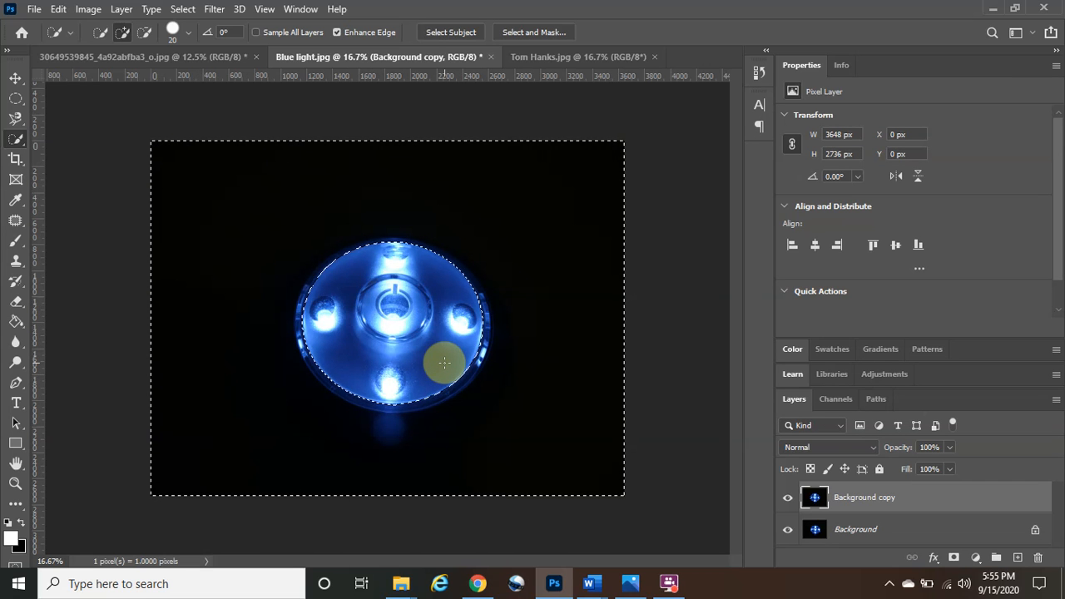
{"action": "key", "text": "alt"}
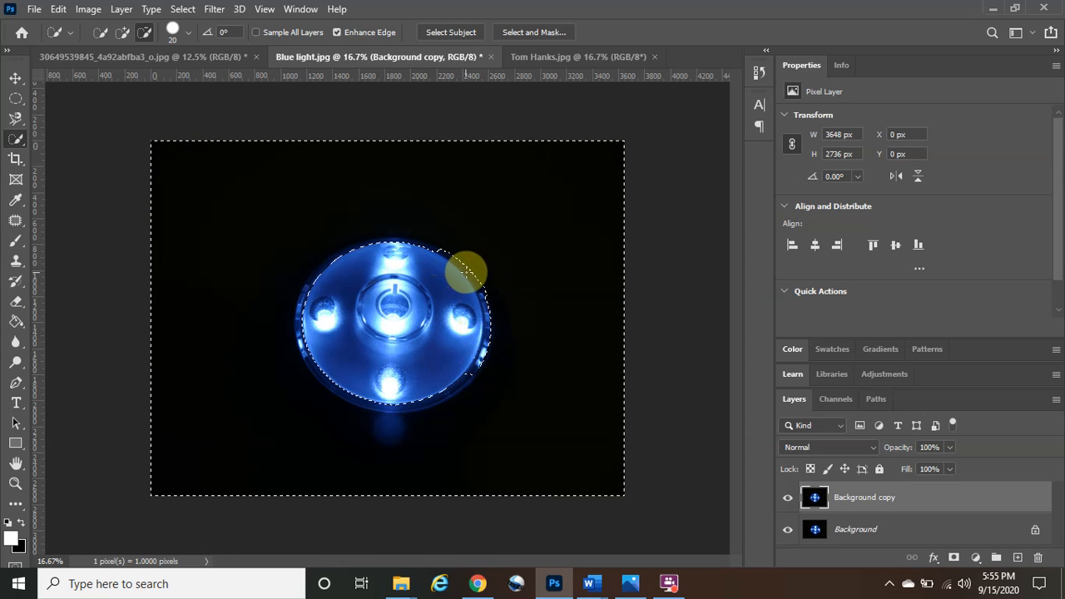
{"action": "mouse_move", "coordinate": [438, 250]}
{"action": "left_mouse_down"}
{"action": "mouse_move", "coordinate": [364, 241]}
{"action": "mouse_move", "coordinate": [323, 275]}
{"action": "mouse_move", "coordinate": [349, 246]}
{"action": "mouse_move", "coordinate": [325, 258]}
{"action": "mouse_move", "coordinate": [294, 321]}
{"action": "mouse_move", "coordinate": [307, 365]}
{"action": "mouse_move", "coordinate": [330, 383]}
{"action": "mouse_move", "coordinate": [393, 408]}
{"action": "mouse_move", "coordinate": [445, 387]}
{"action": "left_mouse_up"}
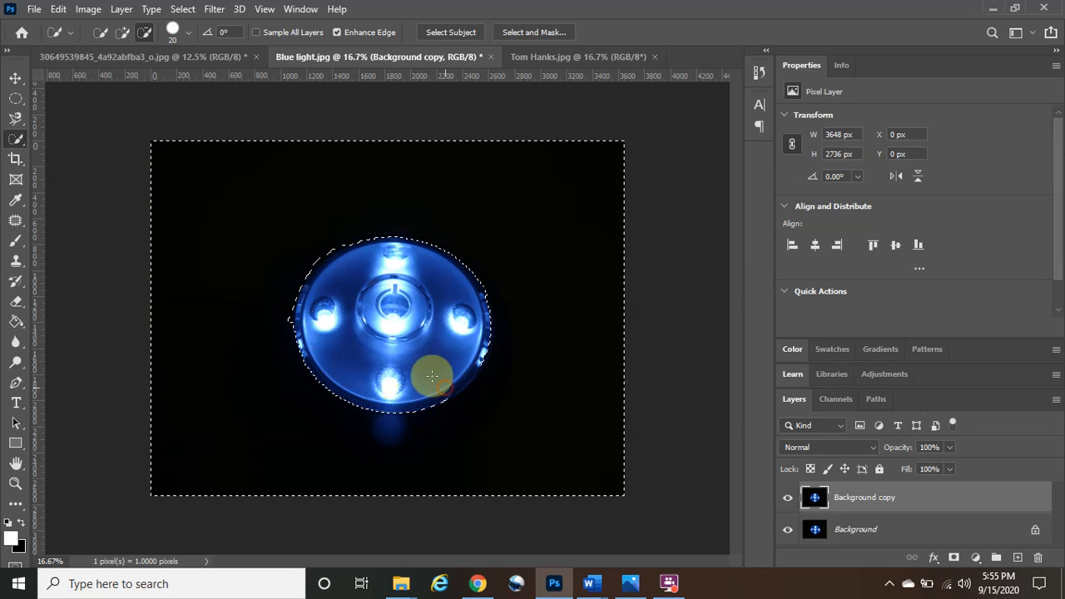
{"action": "left_click", "coordinate": [289, 315]}
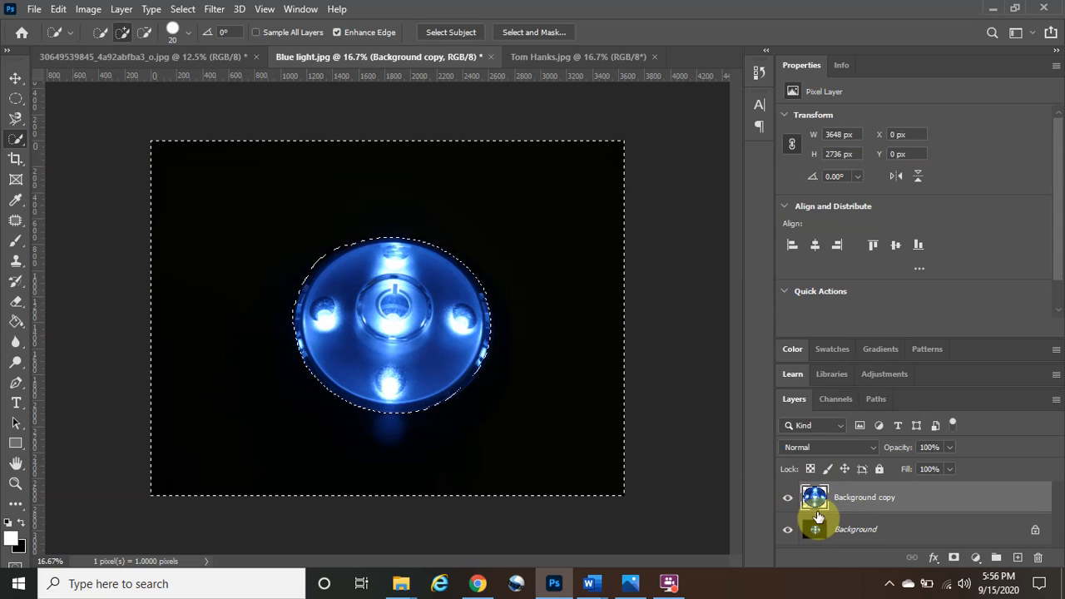
- Hide the original Background layer of the blue light image and deselect the selection
{"action": "left_click_drag", "start_coordinate": [819, 501], "coordinate": [785, 541]}
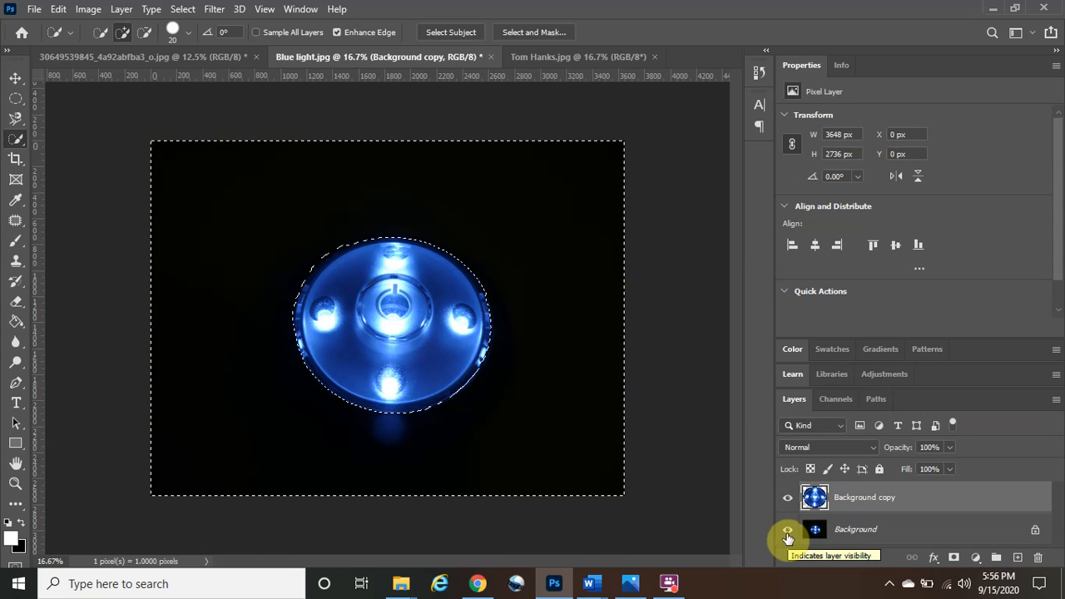
{"action": "left_click", "coordinate": [788, 531]}
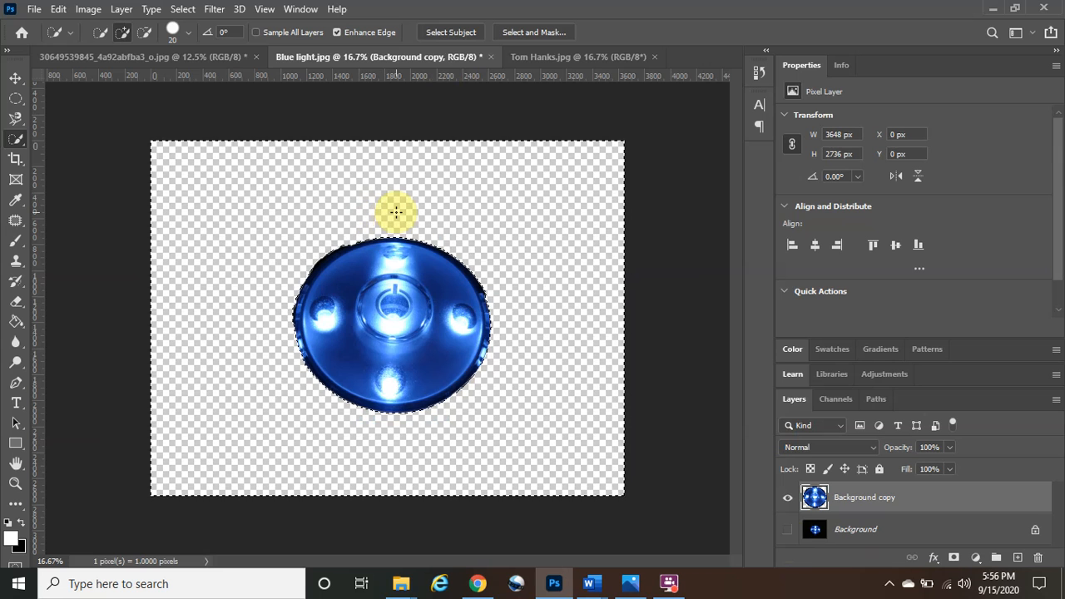
{"action": "key", "text": "ctrl+d"}
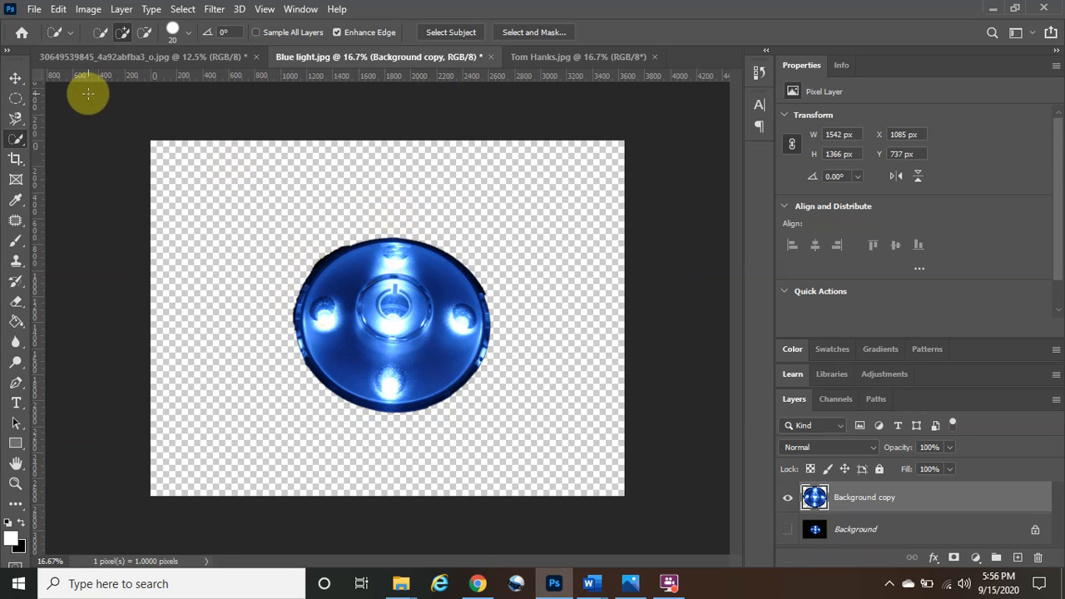
- Move the cut-out blue light into the scarecrow photo and position it in the photo's lower-right corner
{"action": "left_click", "coordinate": [14, 81]}
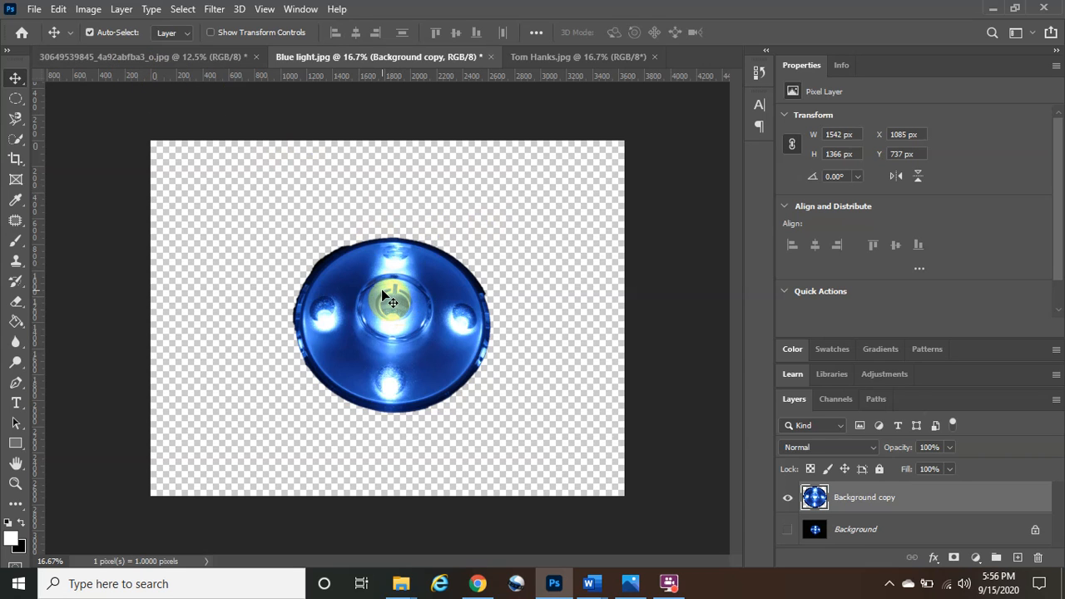
{"action": "left_click_drag", "start_coordinate": [383, 290], "coordinate": [277, 234]}
{"action": "left_click_drag", "start_coordinate": [375, 369], "coordinate": [420, 422]}
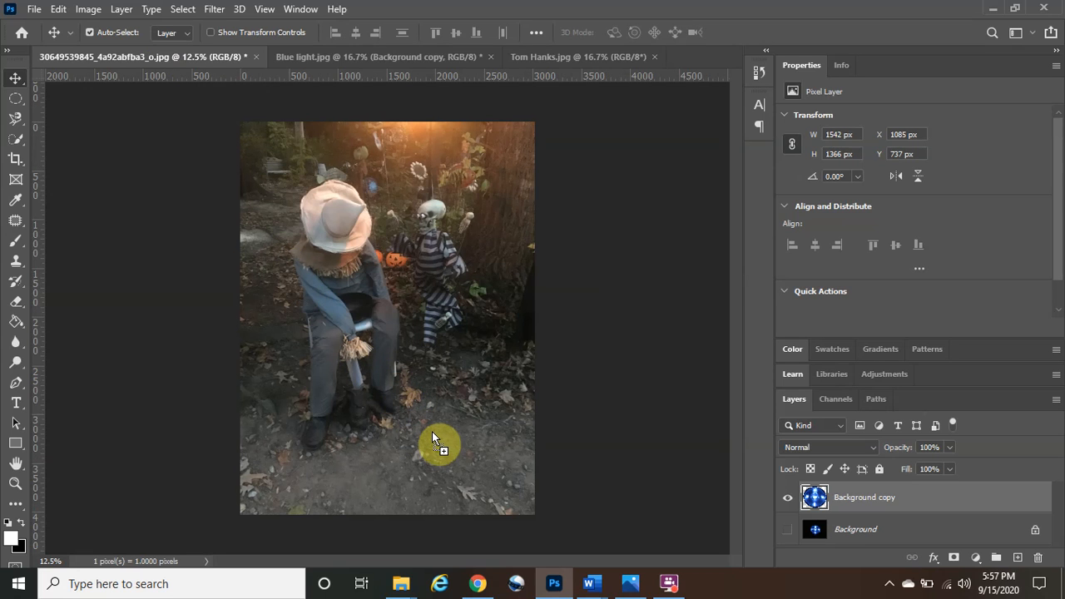
{"action": "left_click_drag", "start_coordinate": [432, 432], "coordinate": [432, 433]}
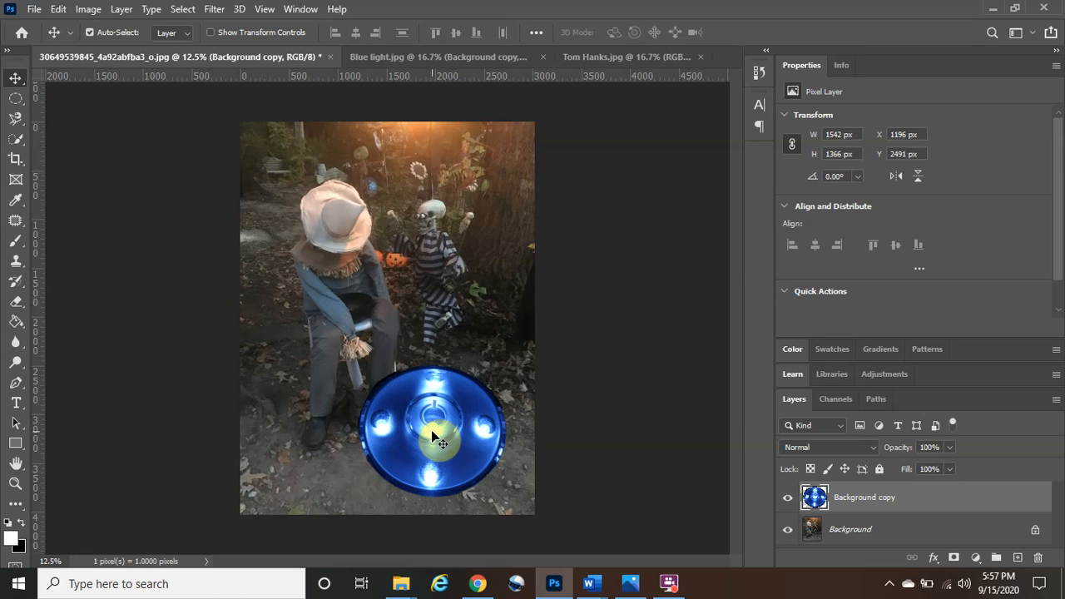
{"action": "mouse_move", "coordinate": [452, 433]}
{"action": "left_mouse_down"}
{"action": "mouse_move", "coordinate": [483, 426]}
{"action": "mouse_move", "coordinate": [442, 431]}
{"action": "mouse_move", "coordinate": [447, 450]}
{"action": "mouse_move", "coordinate": [458, 450]}
{"action": "left_mouse_up"}
- Free-transform the blue light layer: scale it to about 104%, raise it slightly and skew it vertically by about -2.35°
{"action": "key", "text": "ctrl"}
{"action": "key", "text": "ctrl+t"}
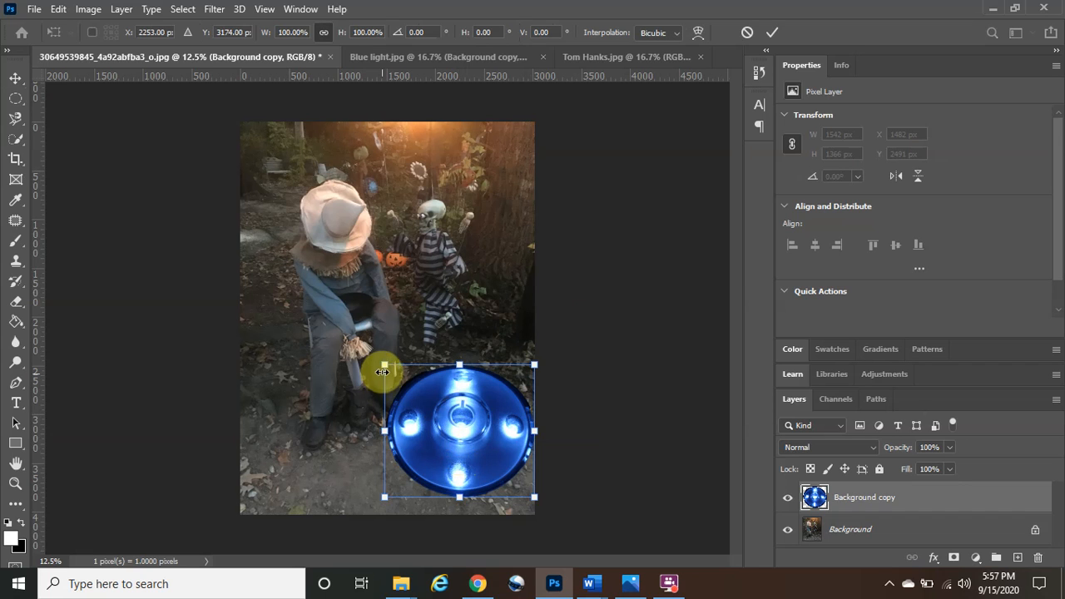
{"action": "left_click_drag", "start_coordinate": [382, 365], "coordinate": [379, 360]}
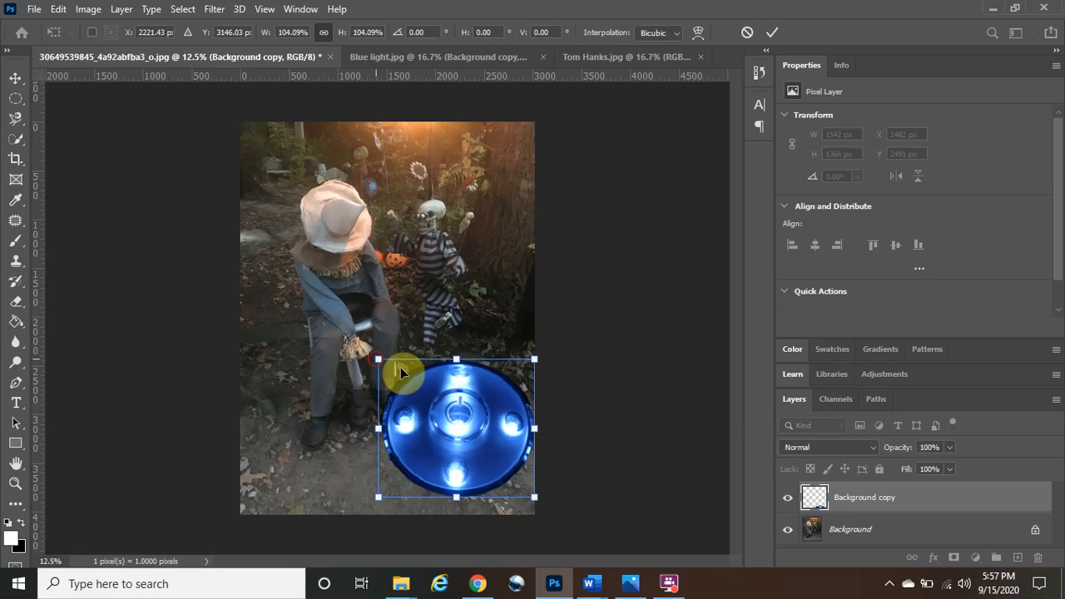
{"action": "left_click_drag", "start_coordinate": [477, 407], "coordinate": [475, 401]}
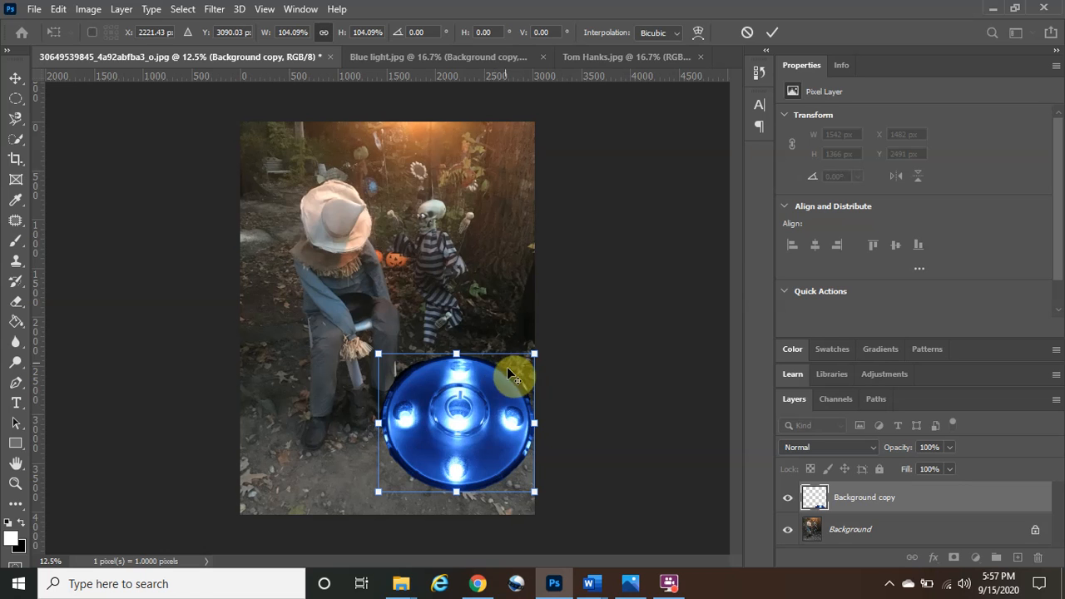
{"action": "mouse_move", "coordinate": [528, 427]}
{"action": "left_mouse_down"}
{"action": "mouse_move", "coordinate": [515, 425]}
{"action": "mouse_move", "coordinate": [527, 421]}
{"action": "left_mouse_up"}
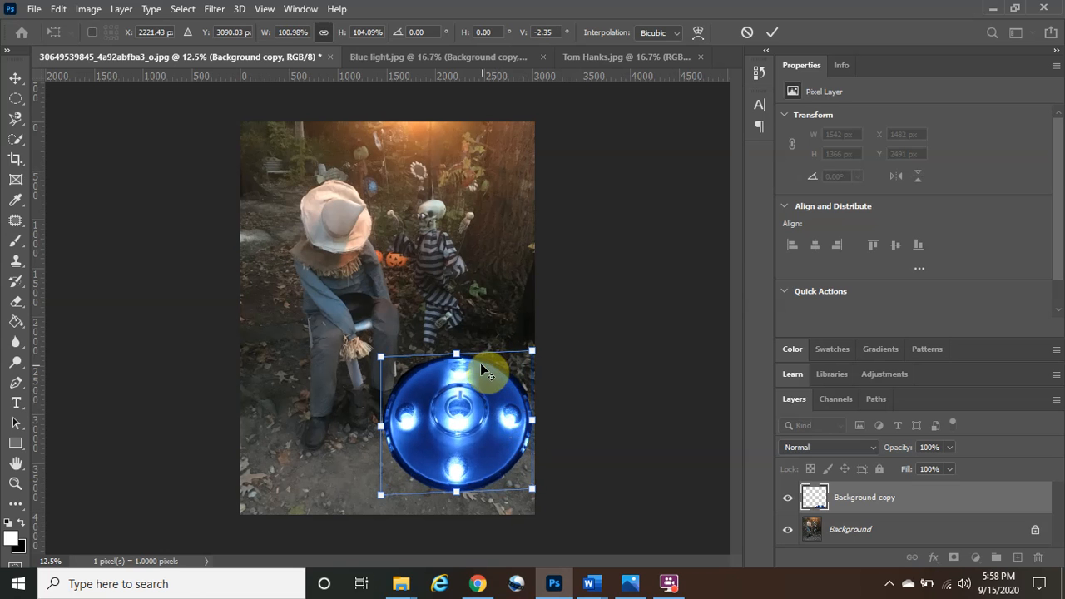
- Flatten the blue light to about 54% height, place it on the ground beside the scarecrow's feet, and apply the transform
{"action": "left_click_drag", "start_coordinate": [475, 346], "coordinate": [476, 374]}
{"action": "left_click_drag", "start_coordinate": [471, 412], "coordinate": [470, 393]}
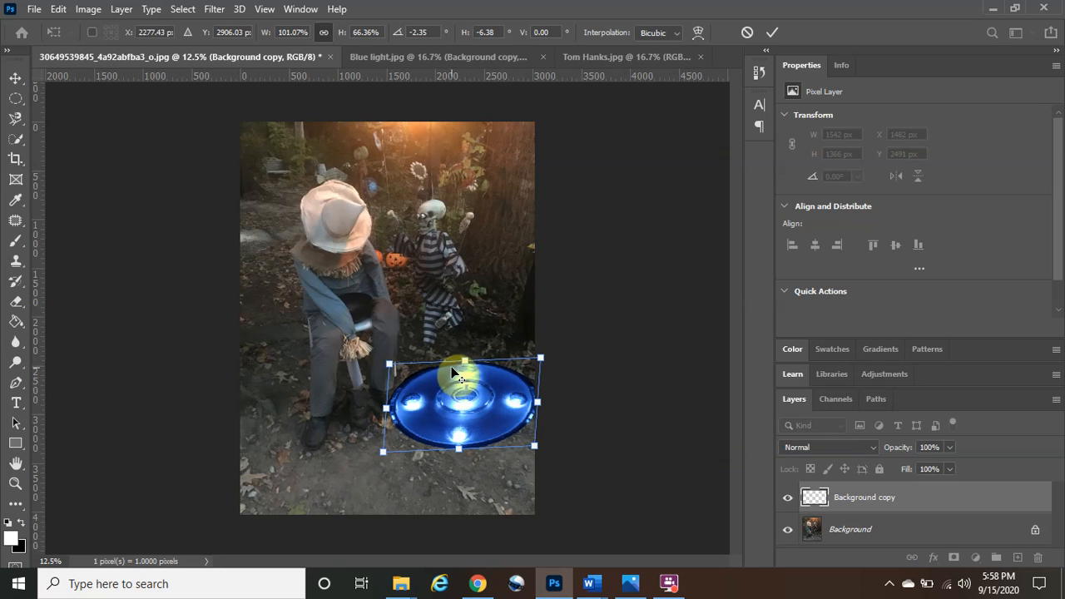
{"action": "left_click_drag", "start_coordinate": [418, 363], "coordinate": [418, 368]}
{"action": "left_click_drag", "start_coordinate": [487, 428], "coordinate": [470, 456]}
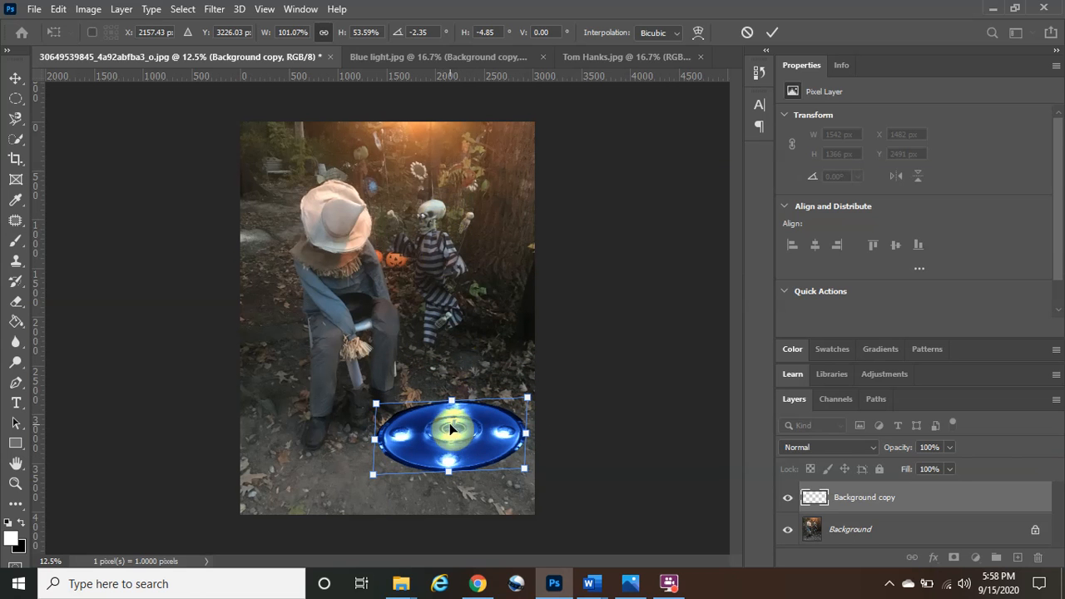
{"action": "left_click_drag", "start_coordinate": [452, 431], "coordinate": [449, 439]}
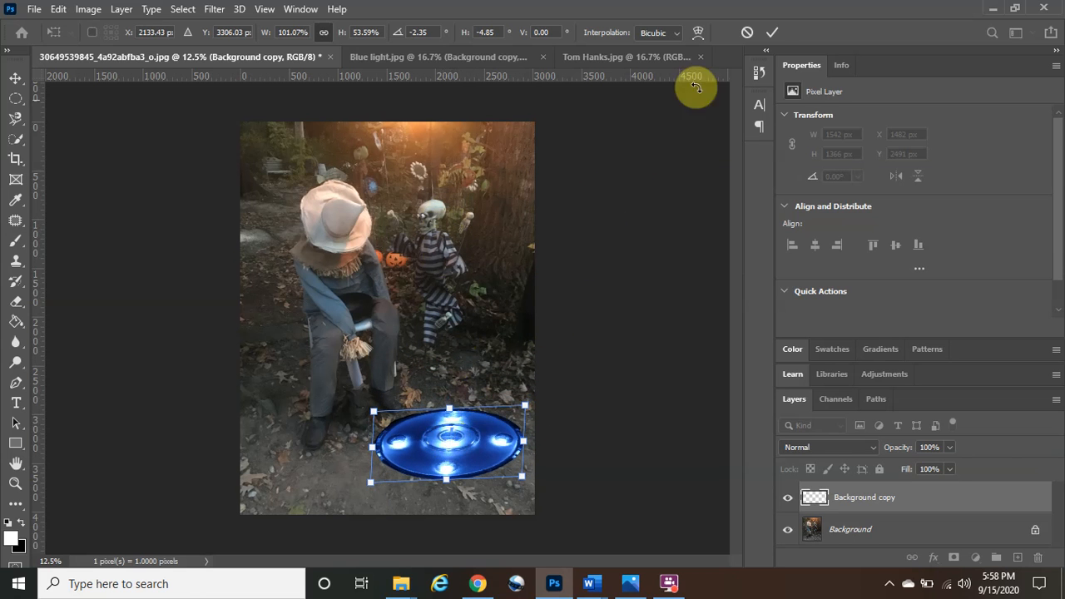
{"action": "left_click", "coordinate": [773, 33]}
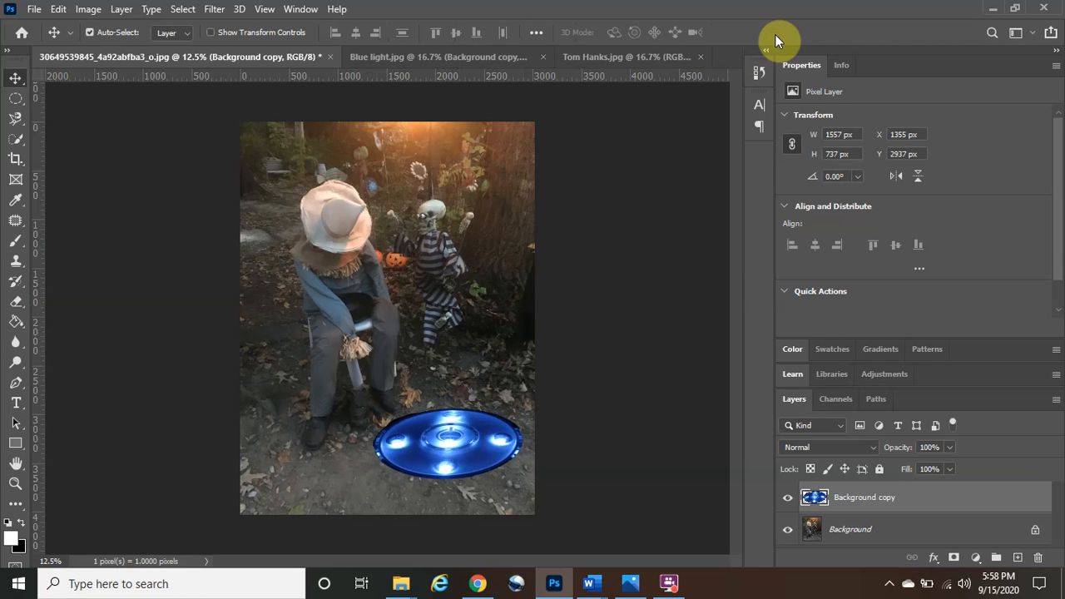
- In Tom Hanks.jpg, duplicate the Background layer and choose the Quick Selection tool
{"action": "left_click", "coordinate": [610, 59]}
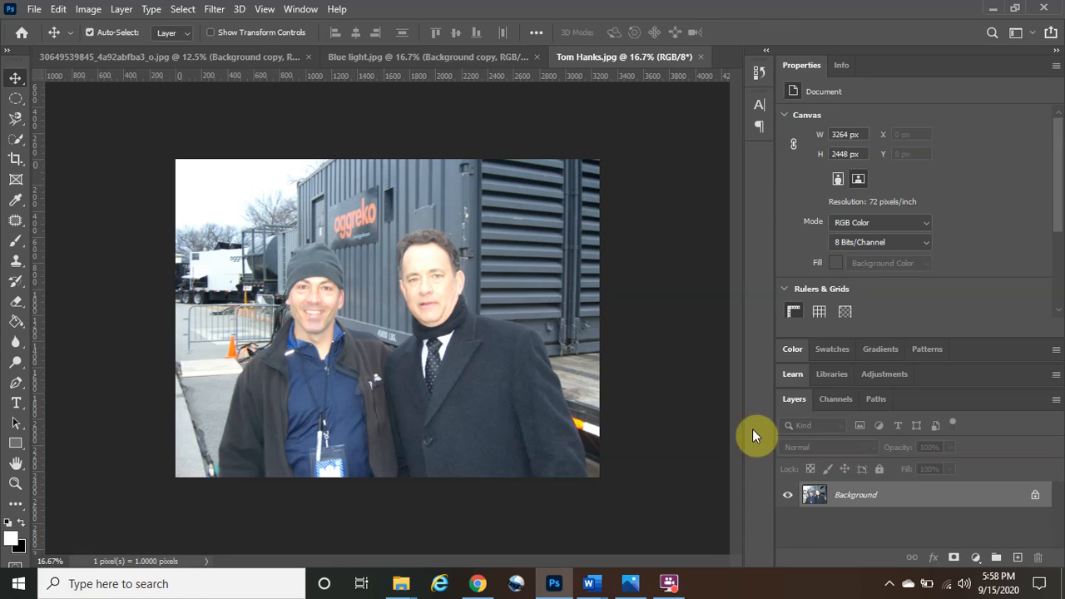
{"action": "left_click_drag", "start_coordinate": [893, 500], "coordinate": [1020, 558]}
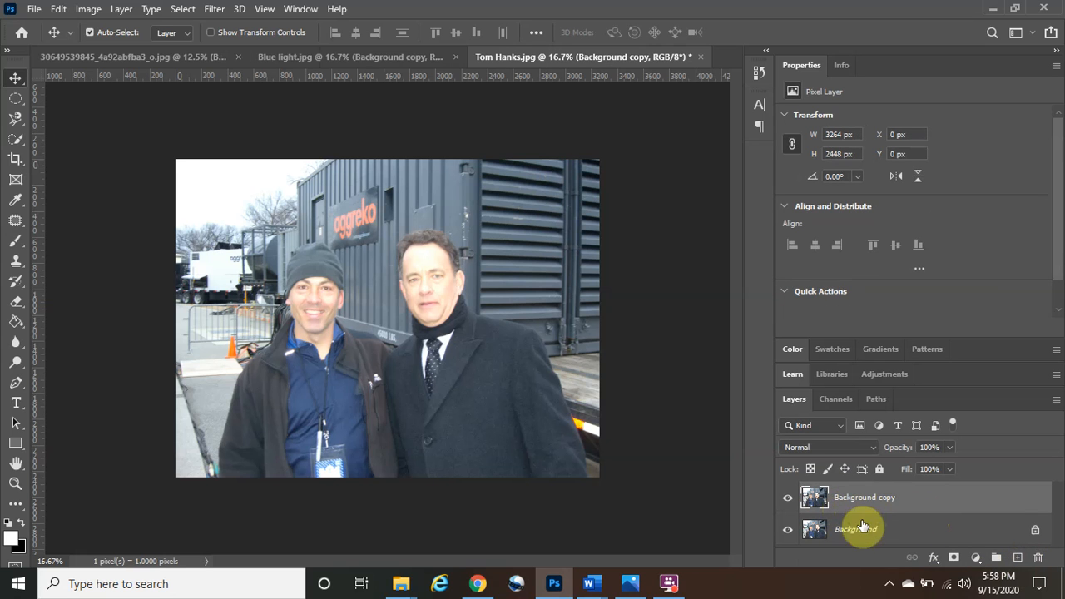
{"action": "left_click", "coordinate": [19, 140]}
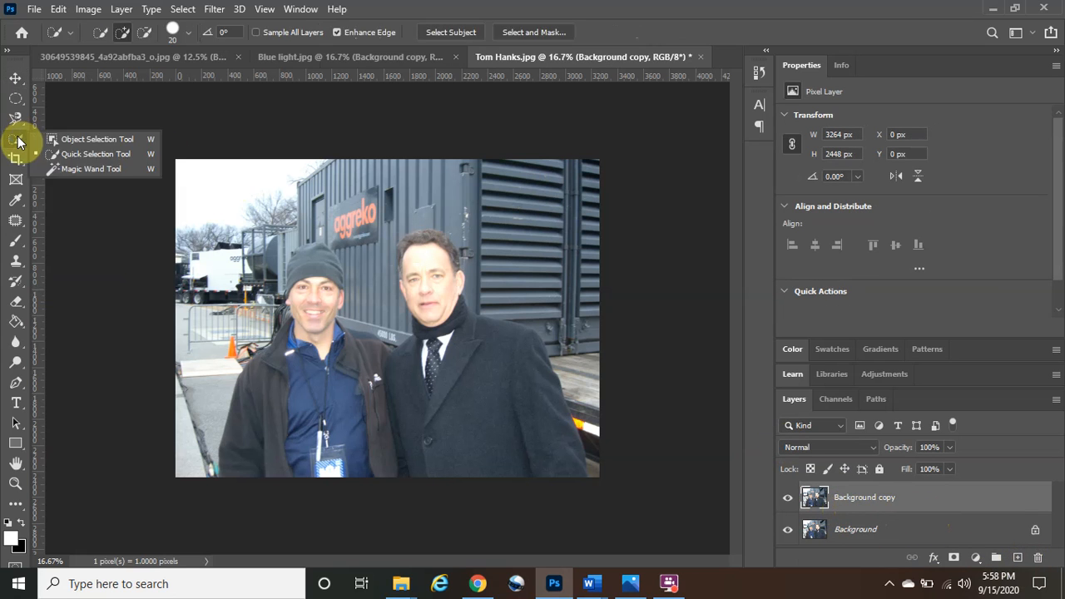
{"action": "left_click", "coordinate": [75, 155]}
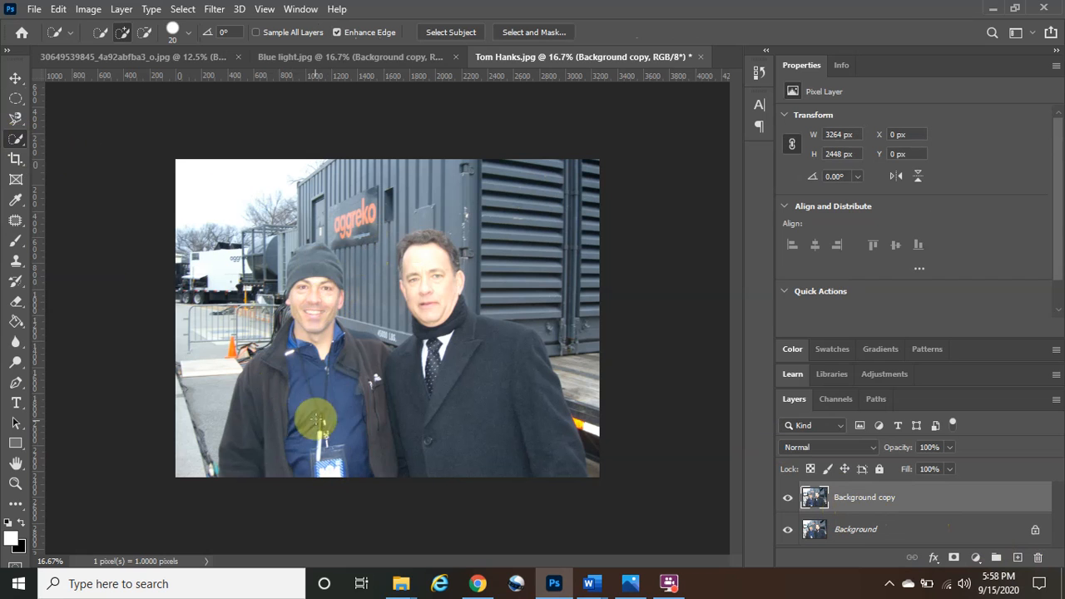
- Quick-select everything around Tom Hanks, including the man beside him, keeping Hanks's face, hair and coat out of the selection
{"action": "mouse_move", "coordinate": [331, 456]}
{"action": "left_mouse_down"}
{"action": "mouse_move", "coordinate": [274, 343]}
{"action": "mouse_move", "coordinate": [256, 382]}
{"action": "mouse_move", "coordinate": [288, 460]}
{"action": "mouse_move", "coordinate": [304, 439]}
{"action": "mouse_move", "coordinate": [237, 329]}
{"action": "mouse_move", "coordinate": [239, 304]}
{"action": "mouse_move", "coordinate": [186, 472]}
{"action": "mouse_move", "coordinate": [178, 430]}
{"action": "mouse_move", "coordinate": [223, 349]}
{"action": "mouse_move", "coordinate": [263, 448]}
{"action": "mouse_move", "coordinate": [333, 439]}
{"action": "mouse_move", "coordinate": [331, 375]}
{"action": "mouse_move", "coordinate": [353, 455]}
{"action": "mouse_move", "coordinate": [383, 472]}
{"action": "mouse_move", "coordinate": [344, 262]}
{"action": "mouse_move", "coordinate": [362, 336]}
{"action": "mouse_move", "coordinate": [363, 317]}
{"action": "mouse_move", "coordinate": [385, 305]}
{"action": "mouse_move", "coordinate": [390, 319]}
{"action": "mouse_move", "coordinate": [368, 276]}
{"action": "mouse_move", "coordinate": [288, 213]}
{"action": "mouse_move", "coordinate": [223, 250]}
{"action": "mouse_move", "coordinate": [294, 278]}
{"action": "mouse_move", "coordinate": [218, 272]}
{"action": "mouse_move", "coordinate": [214, 237]}
{"action": "mouse_move", "coordinate": [258, 316]}
{"action": "mouse_move", "coordinate": [277, 308]}
{"action": "mouse_move", "coordinate": [208, 262]}
{"action": "mouse_move", "coordinate": [206, 200]}
{"action": "mouse_move", "coordinate": [204, 327]}
{"action": "mouse_move", "coordinate": [193, 225]}
{"action": "mouse_move", "coordinate": [179, 226]}
{"action": "mouse_move", "coordinate": [179, 311]}
{"action": "mouse_move", "coordinate": [229, 234]}
{"action": "mouse_move", "coordinate": [313, 189]}
{"action": "mouse_move", "coordinate": [387, 183]}
{"action": "mouse_move", "coordinate": [556, 205]}
{"action": "mouse_move", "coordinate": [580, 257]}
{"action": "mouse_move", "coordinate": [585, 327]}
{"action": "mouse_move", "coordinate": [541, 236]}
{"action": "mouse_move", "coordinate": [505, 304]}
{"action": "mouse_move", "coordinate": [539, 324]}
{"action": "mouse_move", "coordinate": [563, 371]}
{"action": "left_mouse_up"}
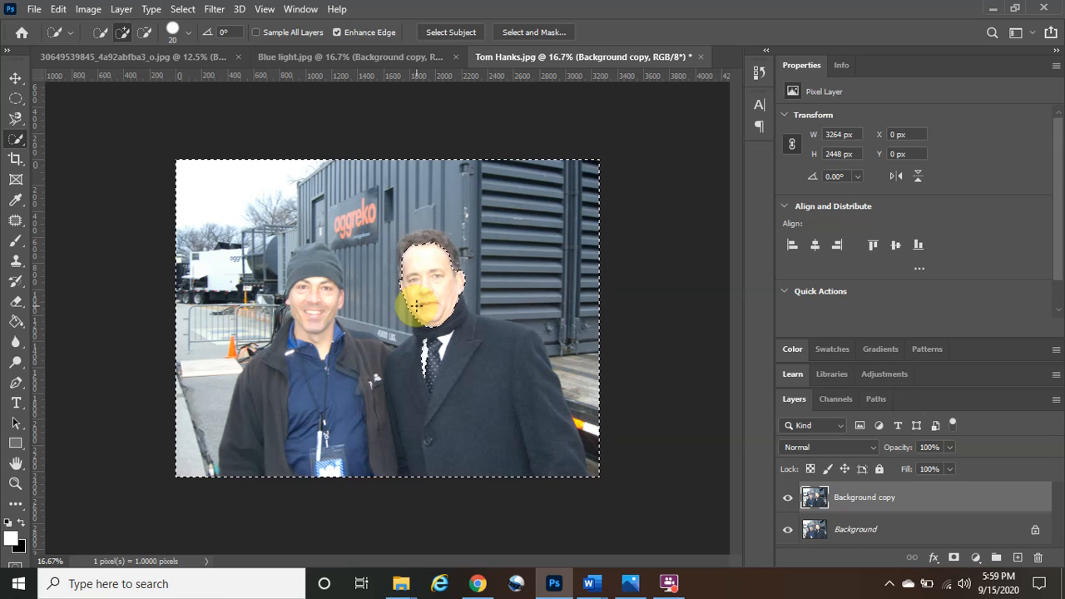
{"action": "mouse_move", "coordinate": [415, 308]}
{"action": "left_mouse_down"}
{"action": "mouse_move", "coordinate": [440, 269]}
{"action": "mouse_move", "coordinate": [415, 231]}
{"action": "mouse_move", "coordinate": [397, 257]}
{"action": "mouse_move", "coordinate": [435, 236]}
{"action": "mouse_move", "coordinate": [460, 263]}
{"action": "mouse_move", "coordinate": [467, 308]}
{"action": "left_mouse_up"}
{"action": "mouse_move", "coordinate": [491, 358]}
{"action": "left_mouse_down"}
{"action": "mouse_move", "coordinate": [521, 366]}
{"action": "mouse_move", "coordinate": [539, 401]}
{"action": "mouse_move", "coordinate": [543, 469]}
{"action": "mouse_move", "coordinate": [452, 394]}
{"action": "mouse_move", "coordinate": [435, 355]}
{"action": "mouse_move", "coordinate": [420, 389]}
{"action": "left_mouse_up"}
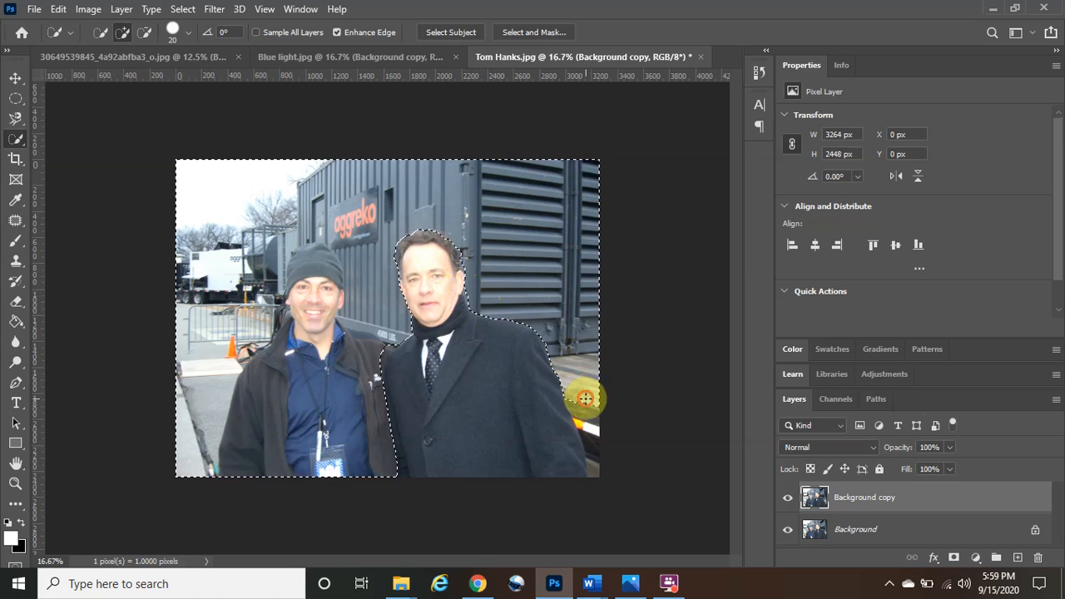
{"action": "left_click_drag", "start_coordinate": [590, 432], "coordinate": [597, 475]}
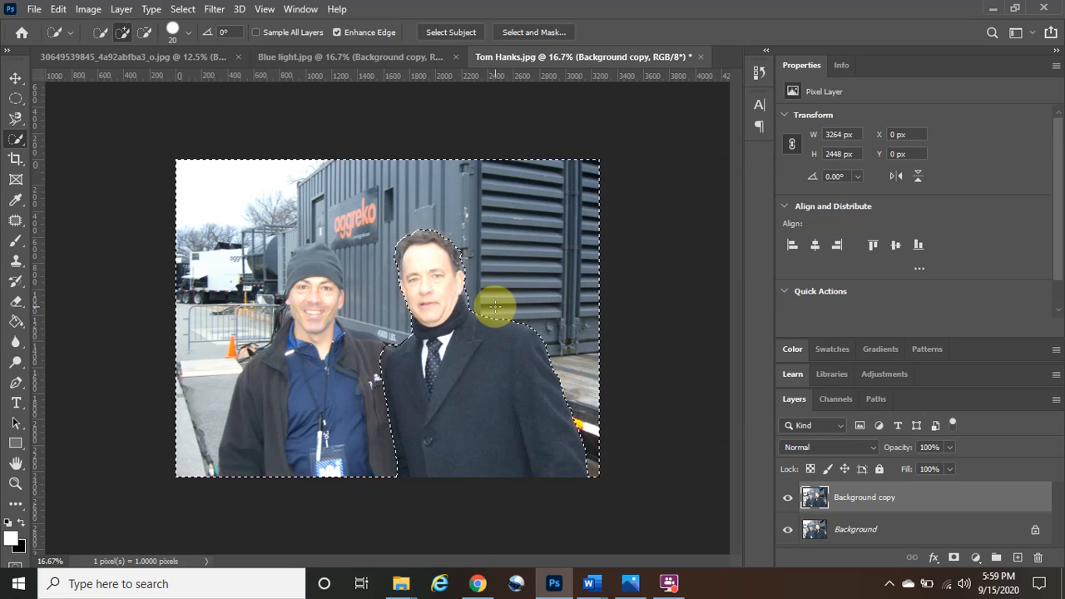
- Reduce the selection brush size to 10 and refine the selection edge around Tom Hanks's head, neck and the shoulder beside the other man
{"action": "scroll", "coordinate": [496, 307], "scroll_direction": "up", "scroll_amount": 1}
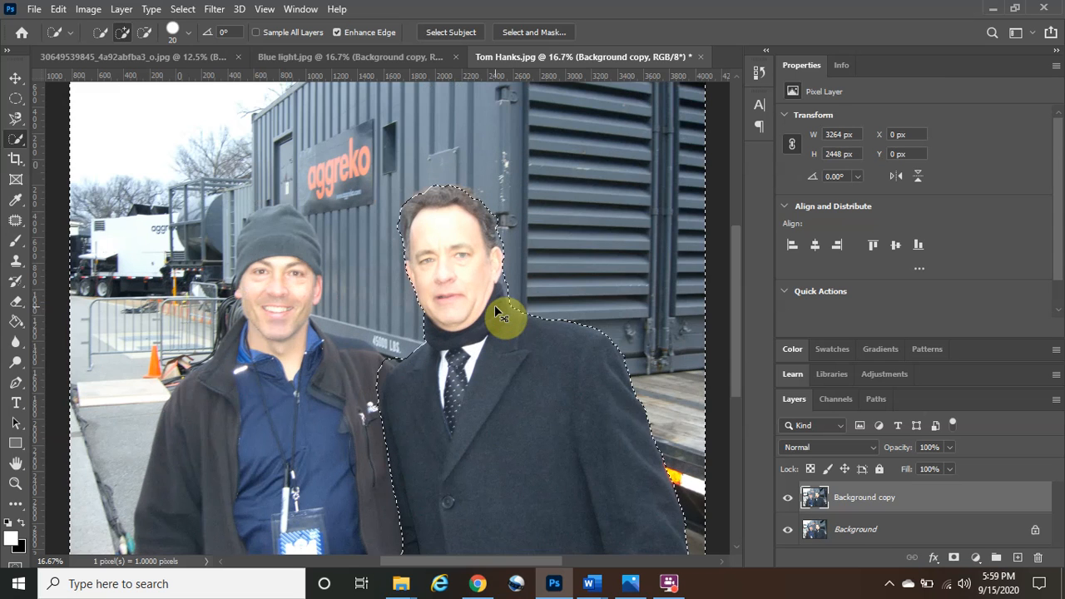
{"action": "scroll", "coordinate": [496, 309], "scroll_direction": "up", "scroll_amount": 2}
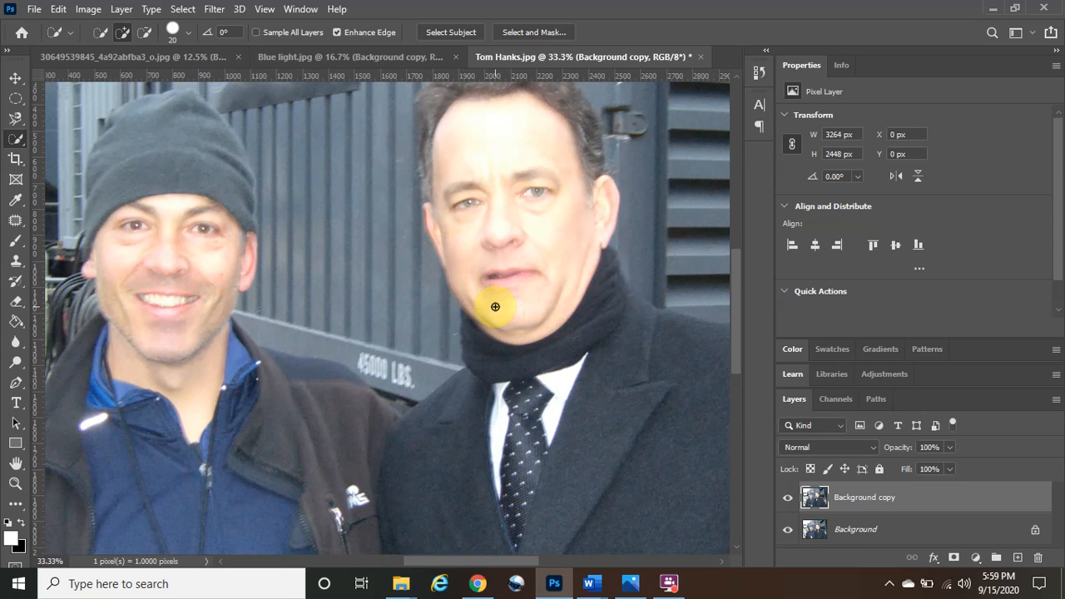
{"action": "left_click_drag", "start_coordinate": [479, 564], "coordinate": [525, 564]}
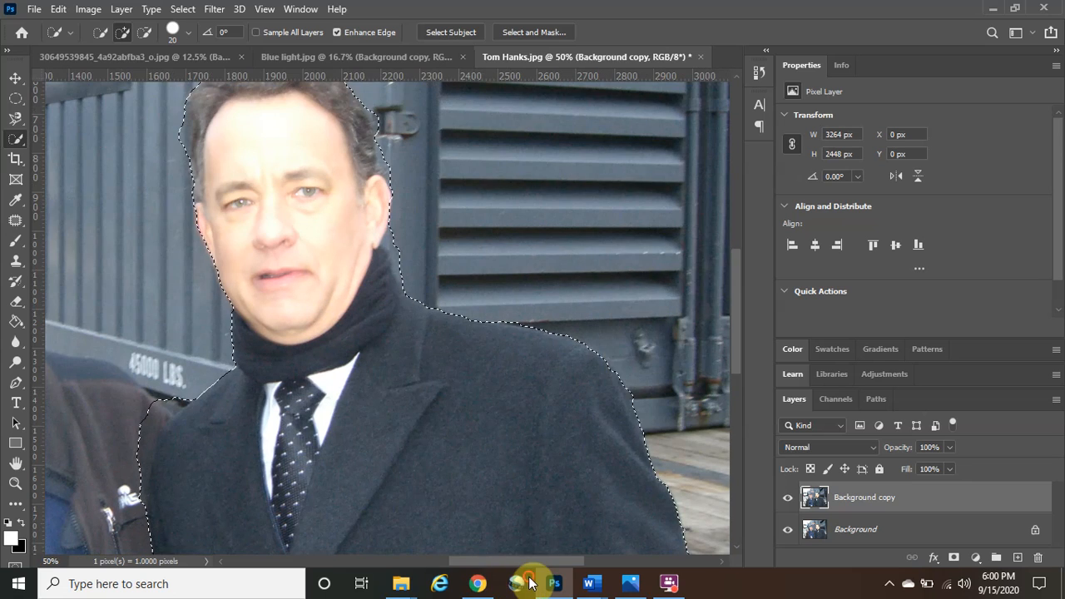
{"action": "mouse_move", "coordinate": [488, 578]}
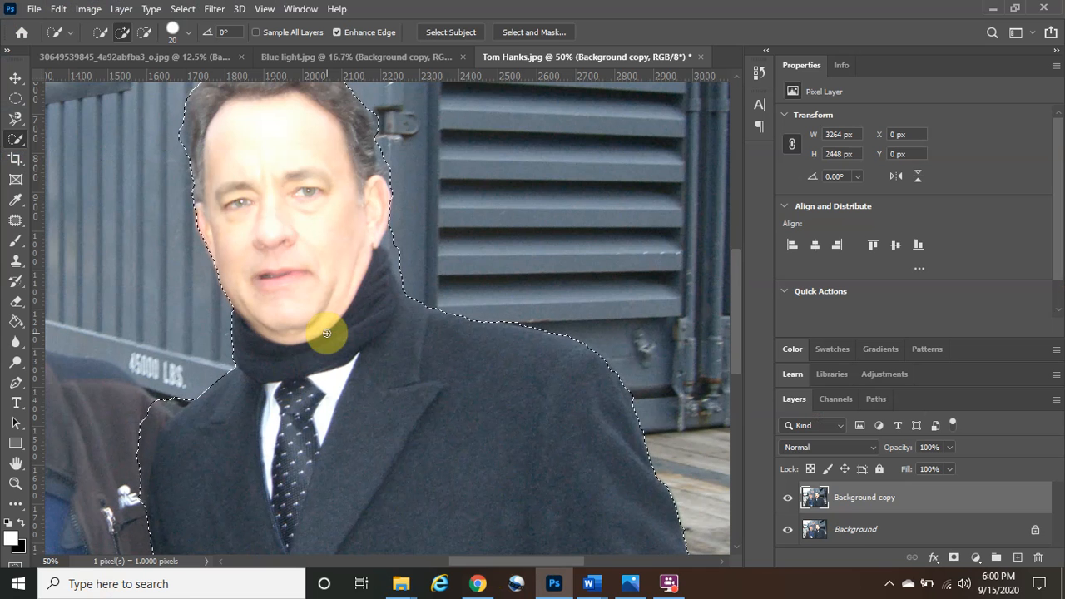
{"action": "key", "text": "bracketright"}
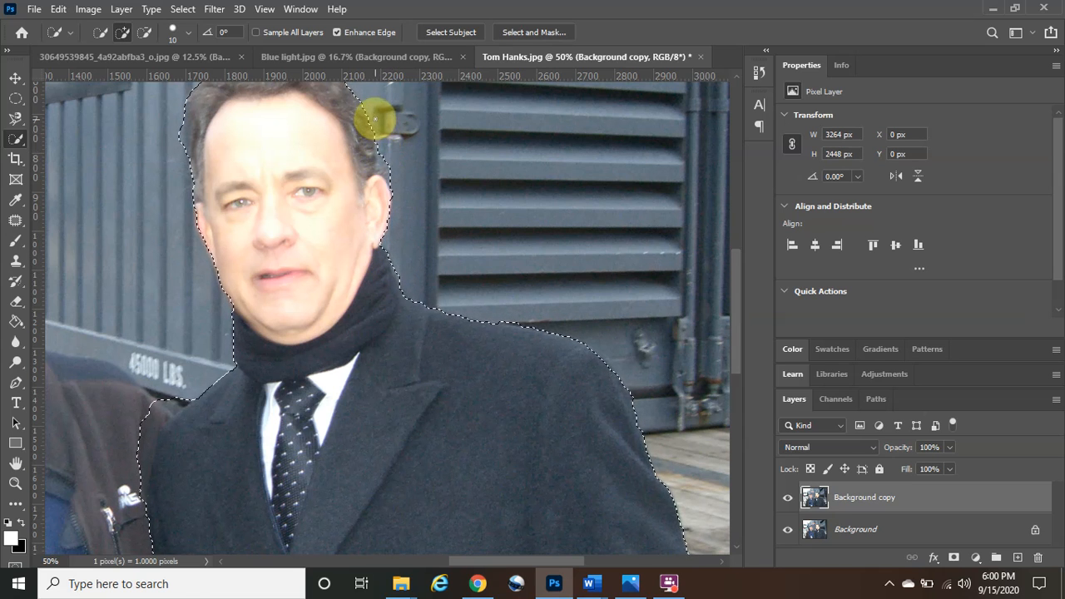
{"action": "scroll", "coordinate": [483, 219], "scroll_direction": "up", "scroll_amount": 1}
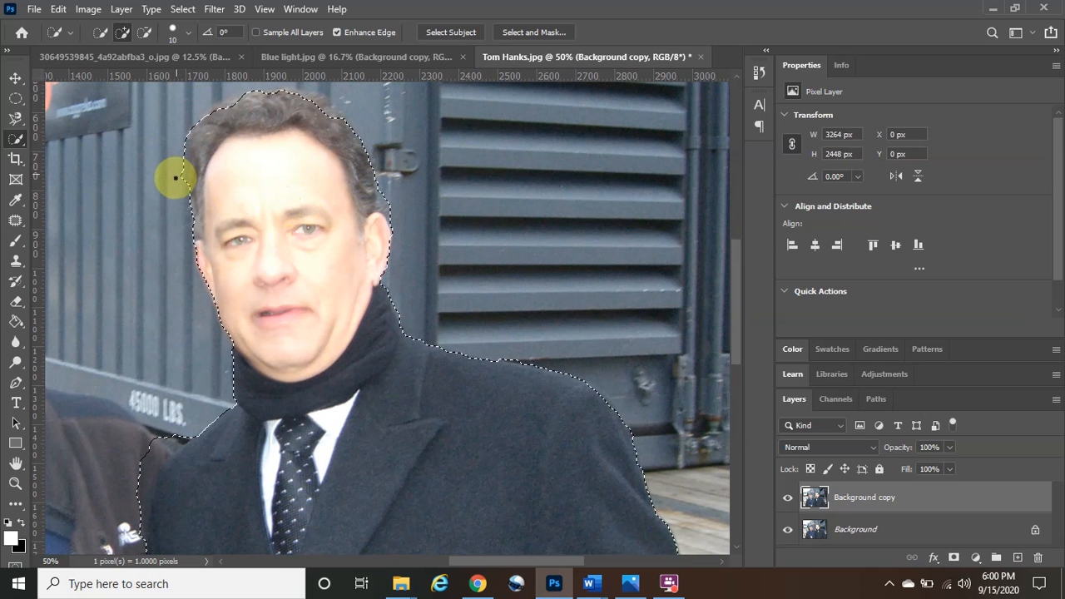
{"action": "mouse_move", "coordinate": [141, 473]}
{"action": "left_mouse_down"}
{"action": "mouse_move", "coordinate": [169, 440]}
{"action": "mouse_move", "coordinate": [149, 482]}
{"action": "mouse_move", "coordinate": [186, 438]}
{"action": "mouse_move", "coordinate": [186, 455]}
{"action": "mouse_move", "coordinate": [226, 457]}
{"action": "mouse_move", "coordinate": [213, 438]}
{"action": "mouse_move", "coordinate": [172, 484]}
{"action": "mouse_move", "coordinate": [181, 454]}
{"action": "mouse_move", "coordinate": [156, 489]}
{"action": "left_mouse_up"}
- Delete the selected surroundings from the Background copy layer, hide the original Background layer and deselect
{"action": "scroll", "coordinate": [435, 427], "scroll_direction": "down", "scroll_amount": 2}
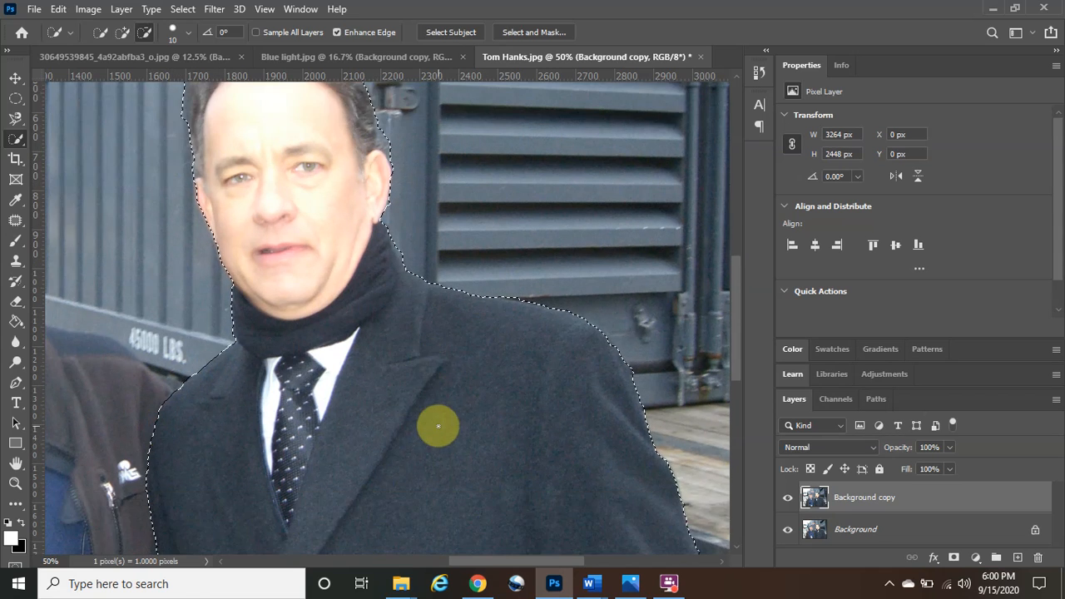
{"action": "scroll", "coordinate": [438, 427], "scroll_direction": "down", "scroll_amount": 4}
{"action": "scroll", "coordinate": [437, 427], "scroll_direction": "up", "scroll_amount": 1}
{"action": "scroll", "coordinate": [438, 427], "scroll_direction": "up", "scroll_amount": 2}
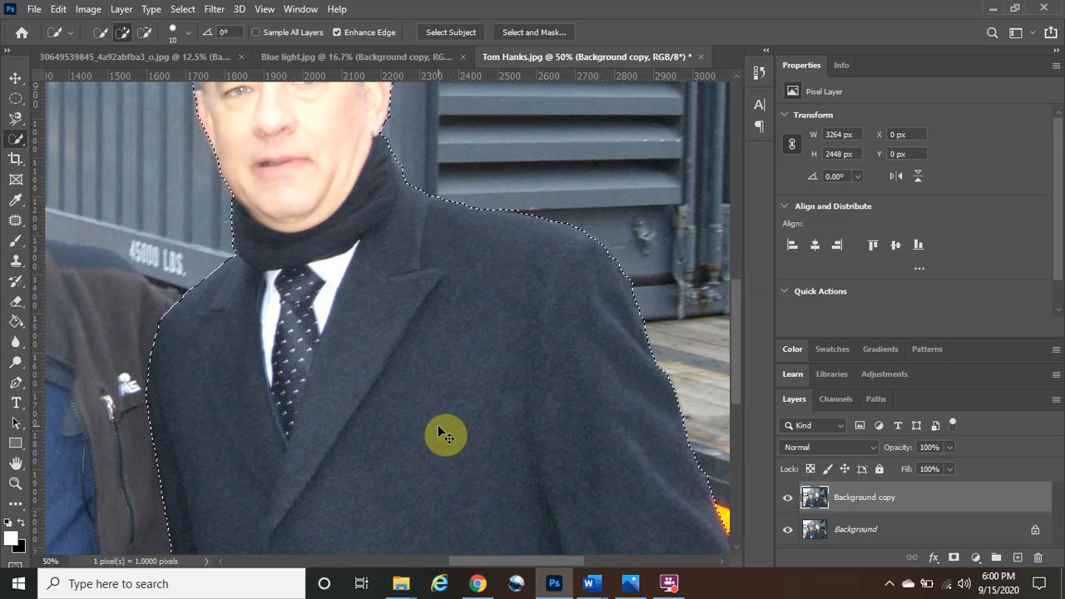
{"action": "scroll", "coordinate": [441, 431], "scroll_direction": "down", "scroll_amount": 2}
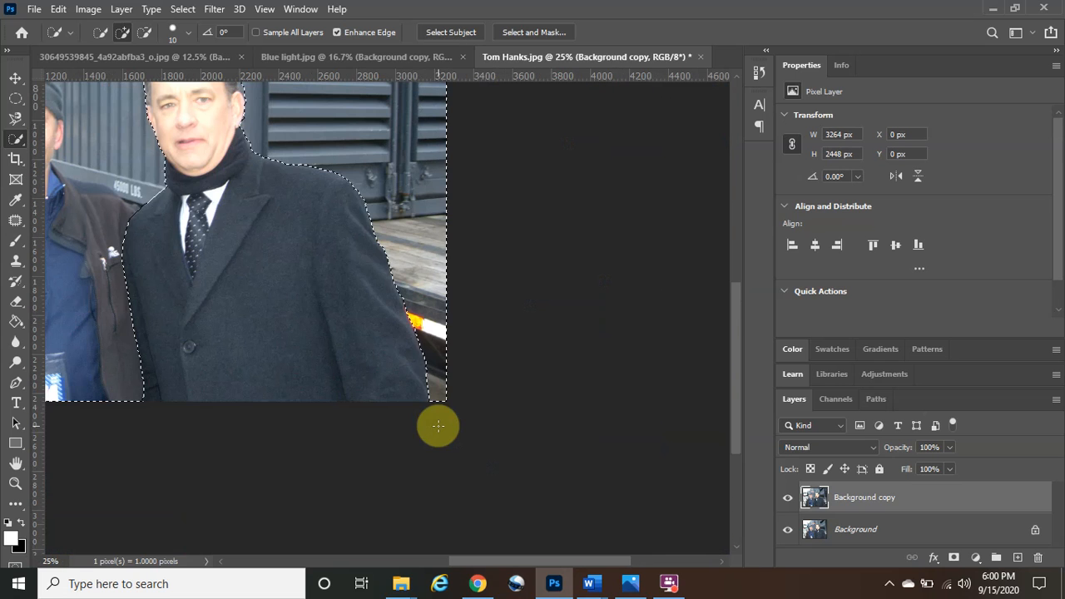
{"action": "left_click_drag", "start_coordinate": [560, 557], "coordinate": [501, 557]}
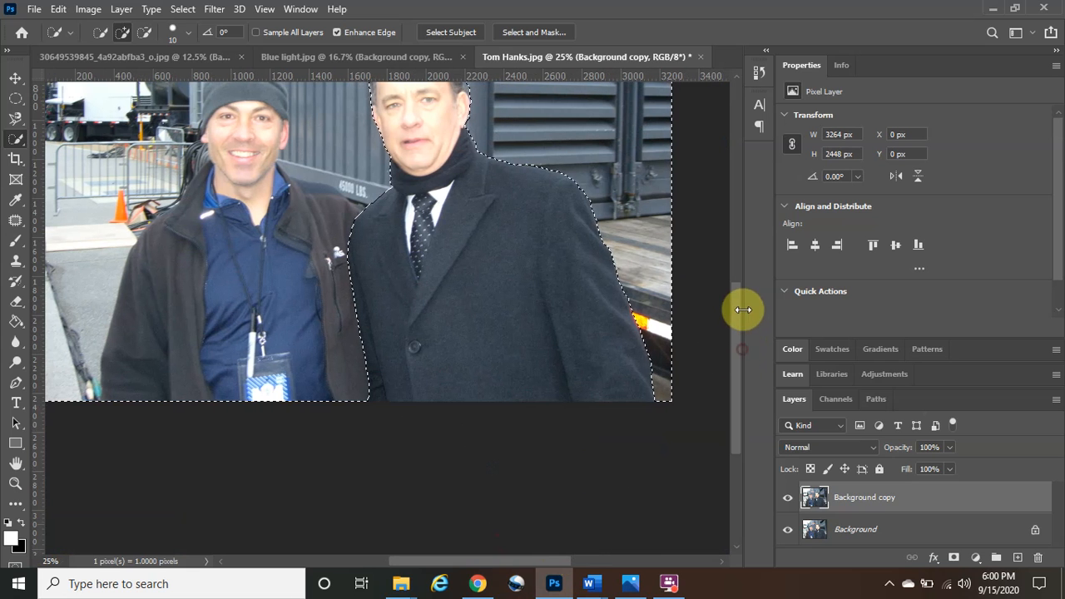
{"action": "left_click_drag", "start_coordinate": [740, 310], "coordinate": [733, 268]}
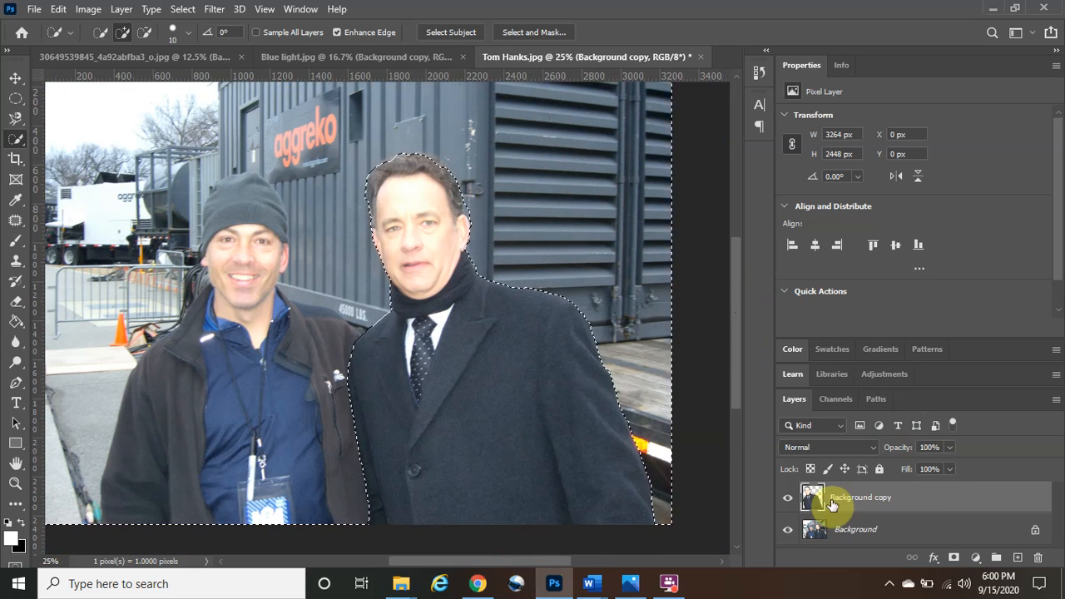
{"action": "left_click", "coordinate": [788, 534]}
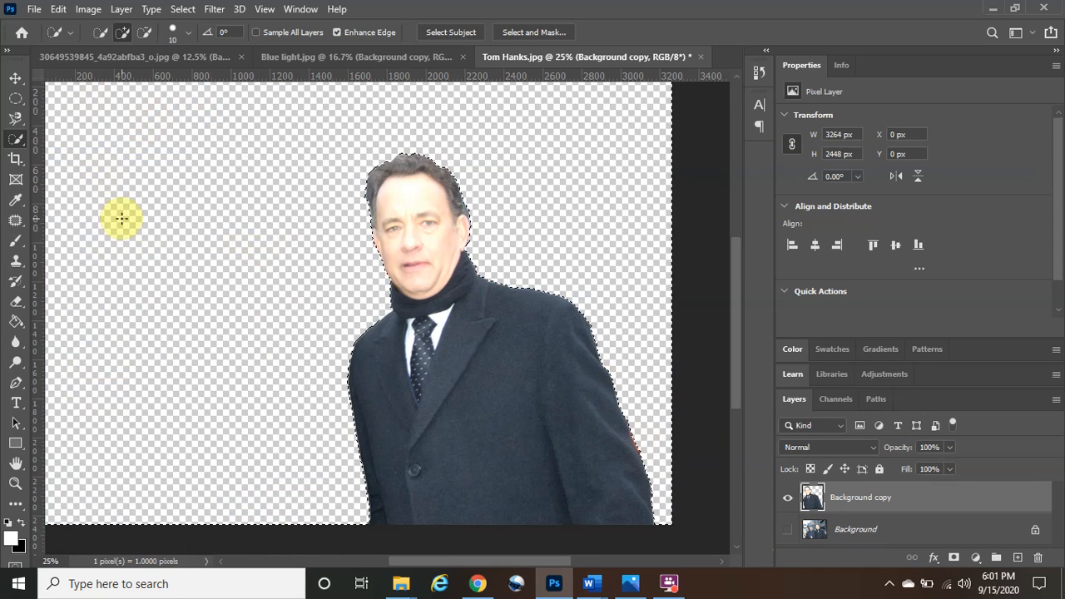
{"action": "key", "text": "ctrl+d"}
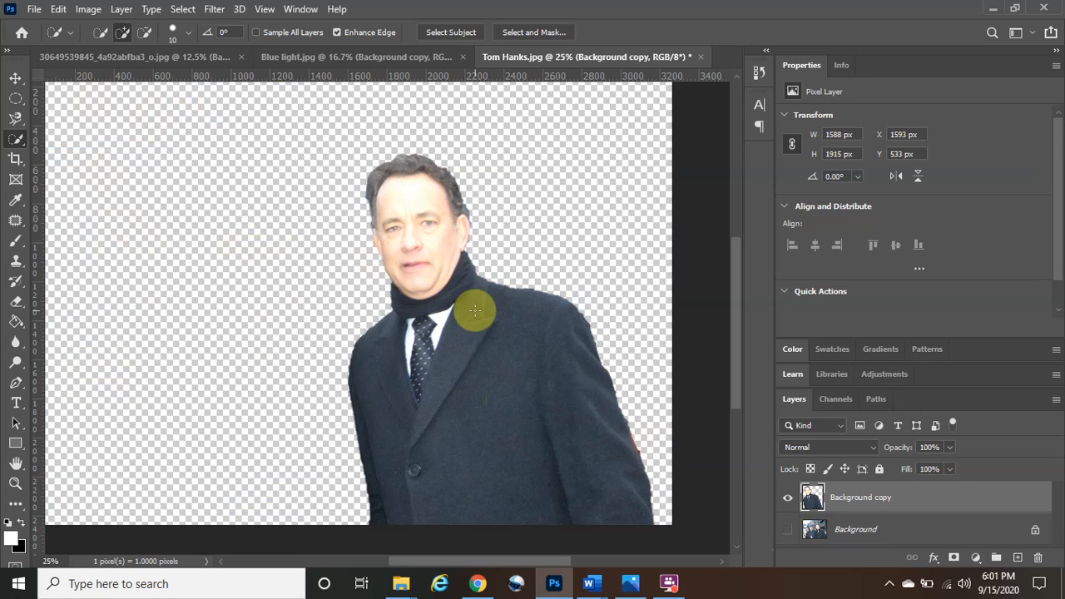
- Move the Tom Hanks cut-out slightly up within the canvas and rotate it clockwise by about 9° so he stands upright
{"action": "left_click", "coordinate": [17, 80]}
{"action": "left_click_drag", "start_coordinate": [444, 293], "coordinate": [431, 264]}
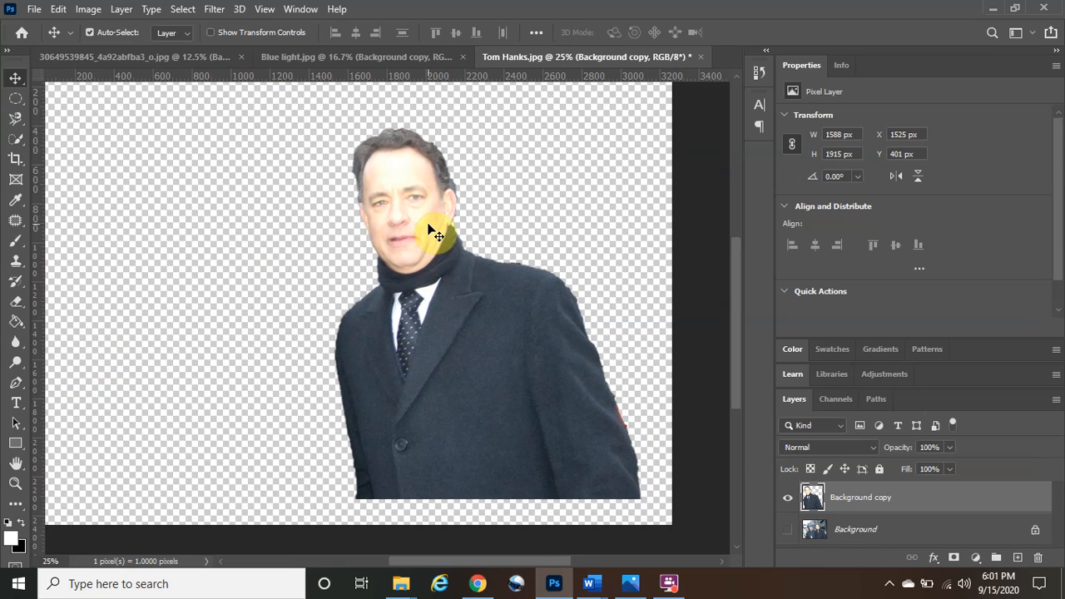
{"action": "key", "text": "ctrl+t"}
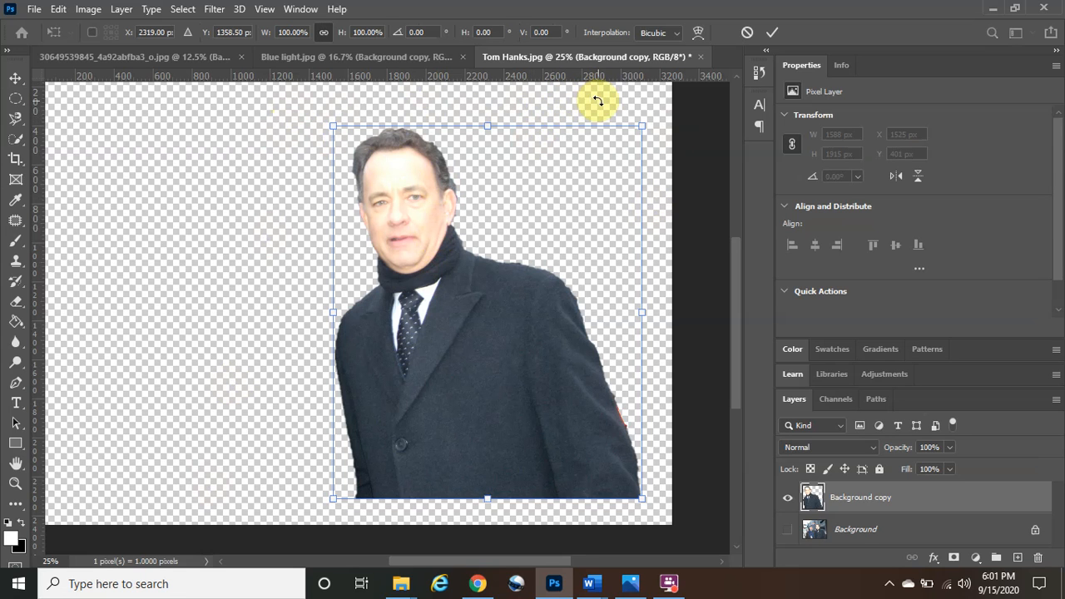
{"action": "left_click_drag", "start_coordinate": [602, 100], "coordinate": [622, 130]}
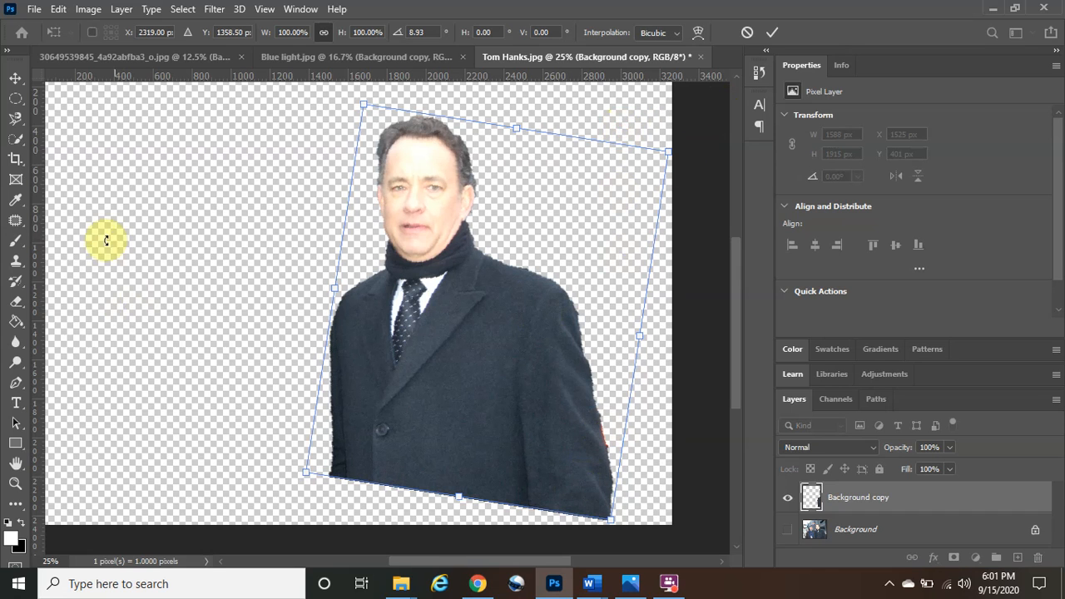
- Apply the rotation and crop the canvas from below to cut off the slanted lower end of Tom Hanks's coat
{"action": "left_click", "coordinate": [16, 159]}
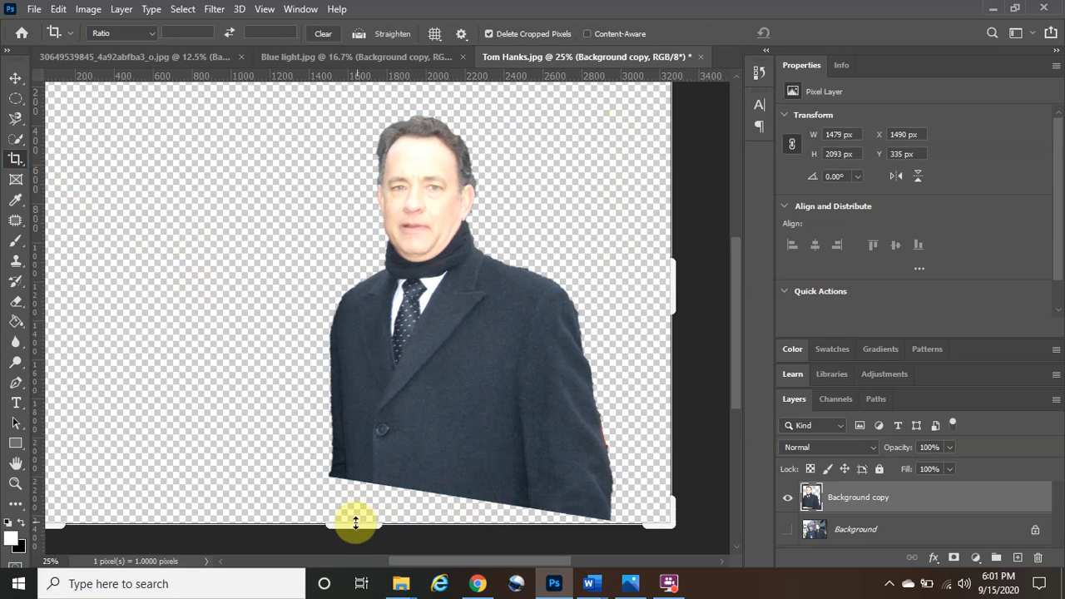
{"action": "left_click_drag", "start_coordinate": [360, 517], "coordinate": [379, 468]}
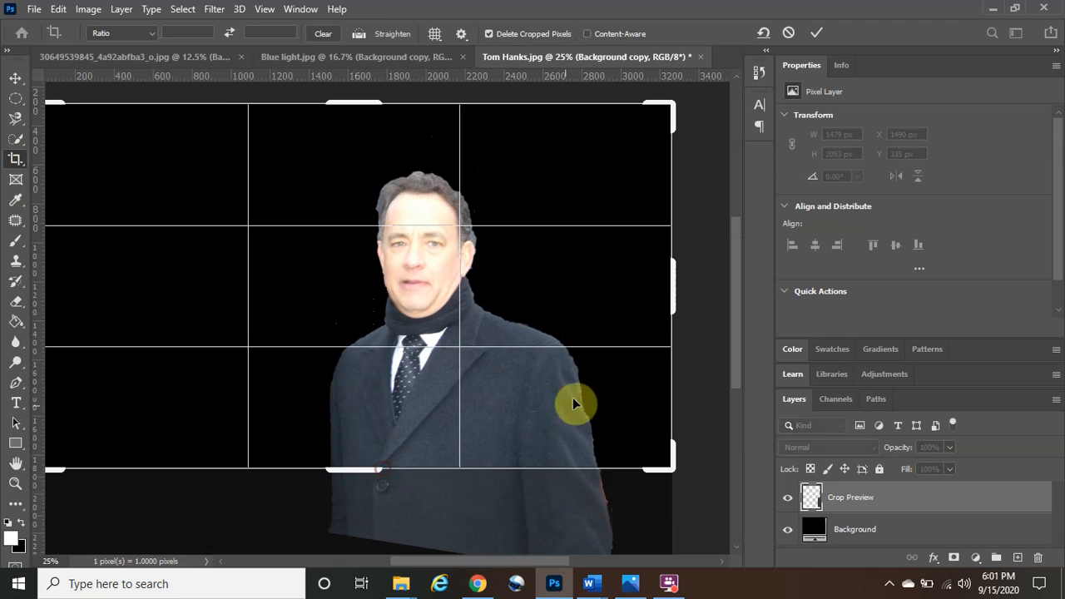
{"action": "left_click", "coordinate": [815, 33]}
{"action": "left_click_drag", "start_coordinate": [471, 354], "coordinate": [477, 315]}
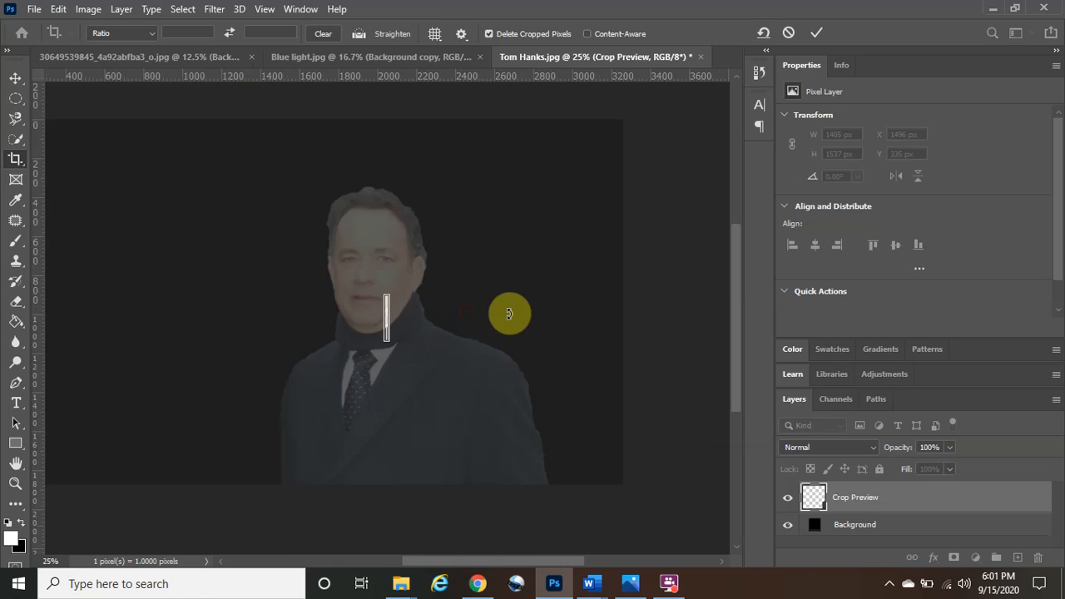
{"action": "key", "text": "ctrl+z"}
{"action": "left_click", "coordinate": [816, 33]}
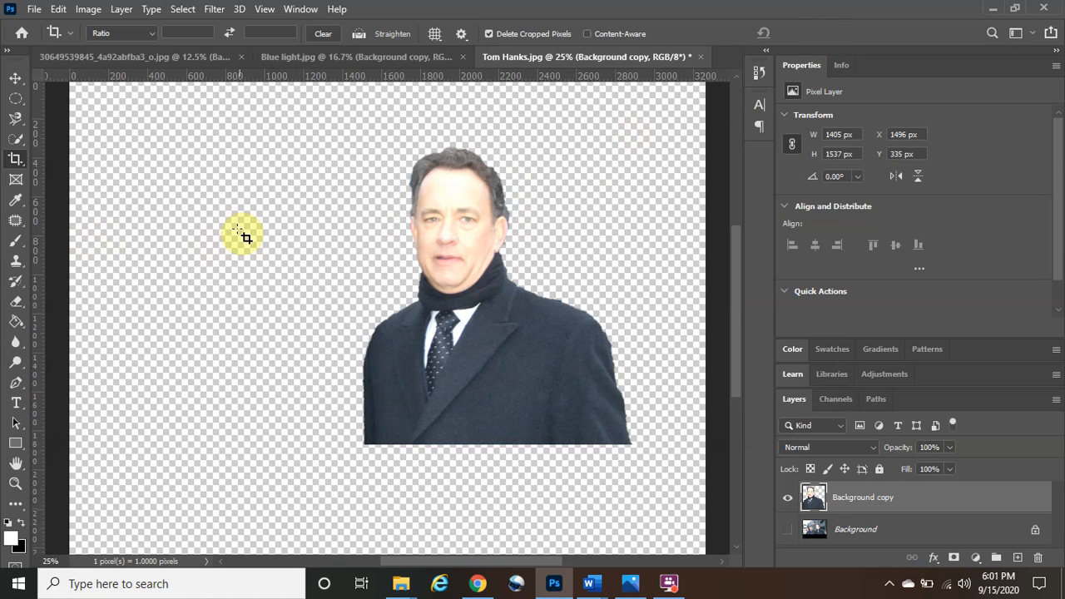
- Move the Tom Hanks cut-out slightly up and to the right on its canvas, to about X 1600 px, Y 231 px
{"action": "left_click", "coordinate": [16, 77]}
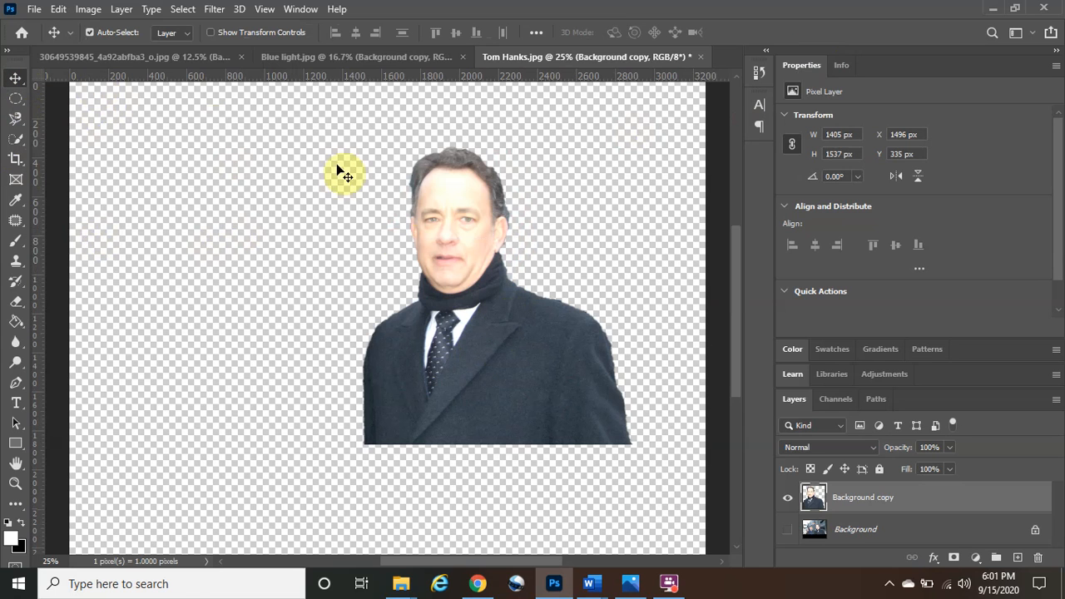
{"action": "left_click_drag", "start_coordinate": [487, 362], "coordinate": [503, 341]}
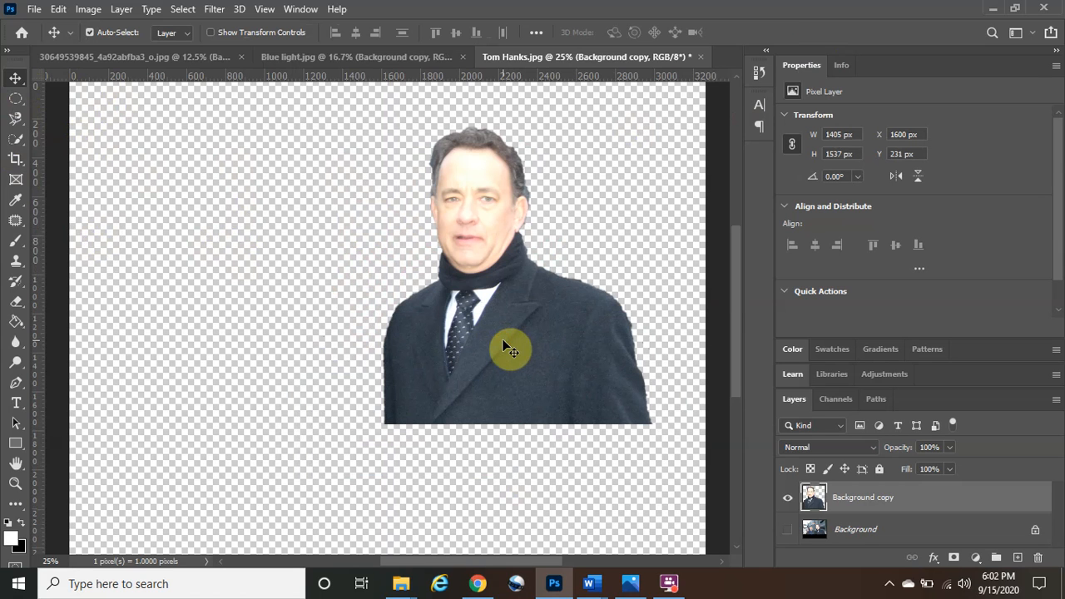
{"action": "left_click", "coordinate": [295, 56]}
{"action": "left_click", "coordinate": [202, 58]}
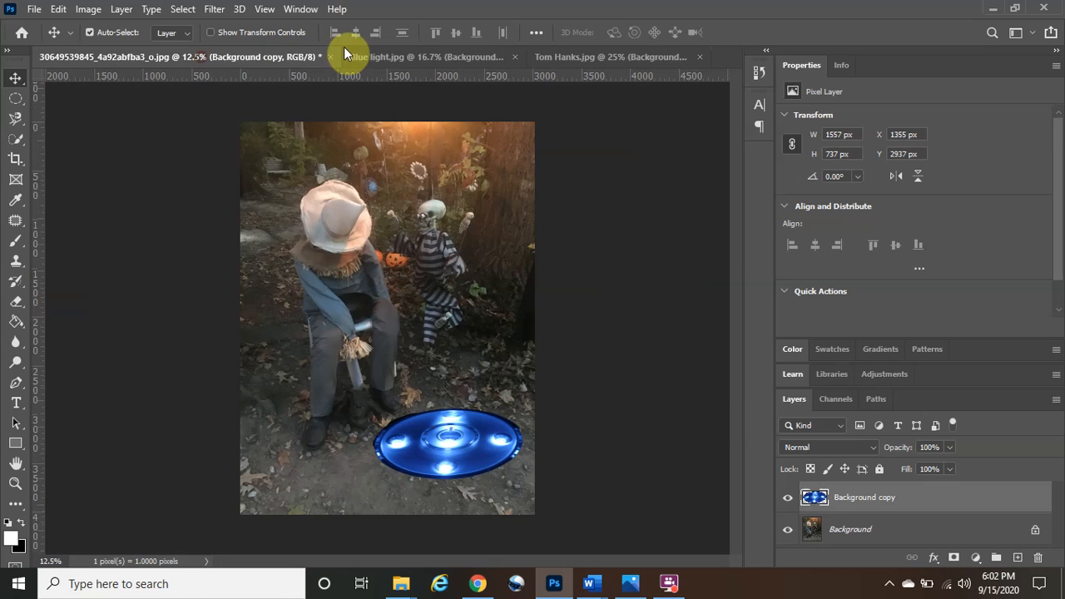
{"action": "left_click", "coordinate": [599, 50]}
- Save the Tom Hanks document on the computer as a layered Photoshop file named "Tom Hanks cut out", with Maximize Compatibility on
{"action": "left_click", "coordinate": [35, 8]}
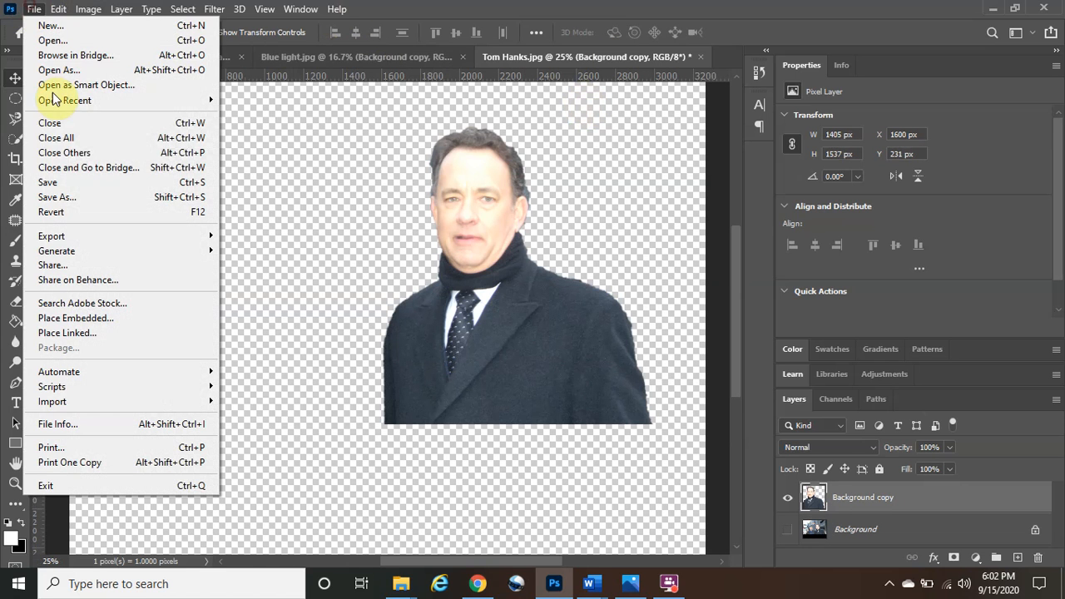
{"action": "left_click", "coordinate": [92, 201]}
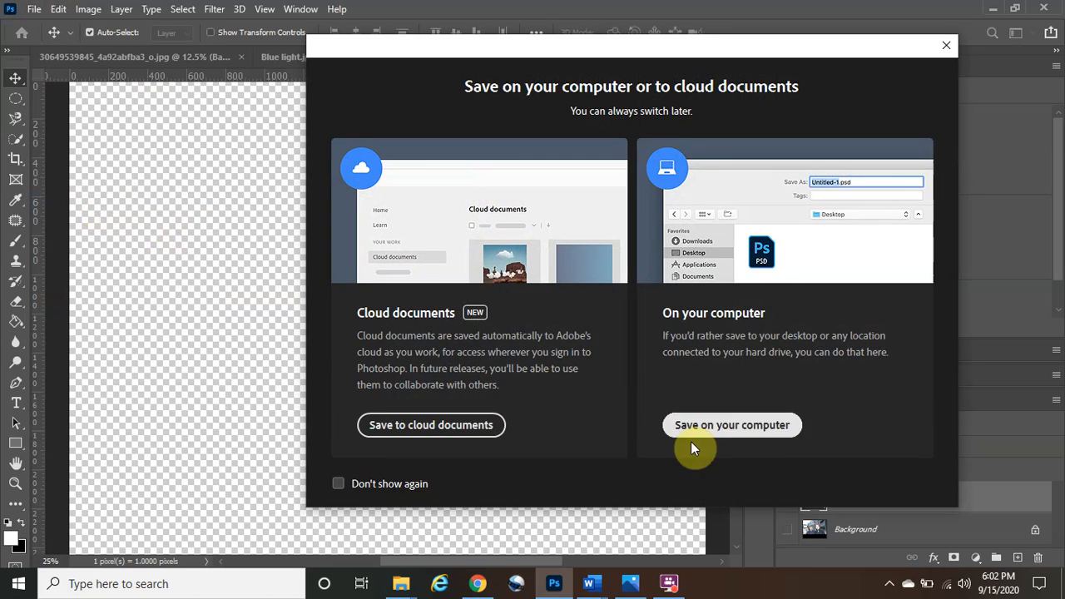
{"action": "left_click", "coordinate": [700, 428]}
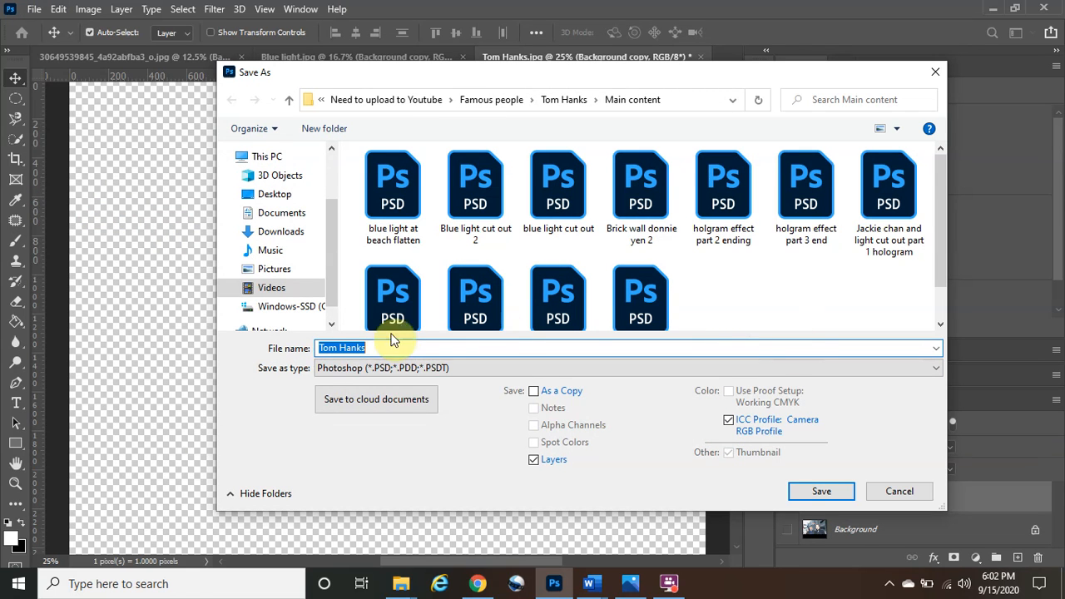
{"action": "left_click", "coordinate": [427, 348]}
{"action": "type", "text": "cut out"}
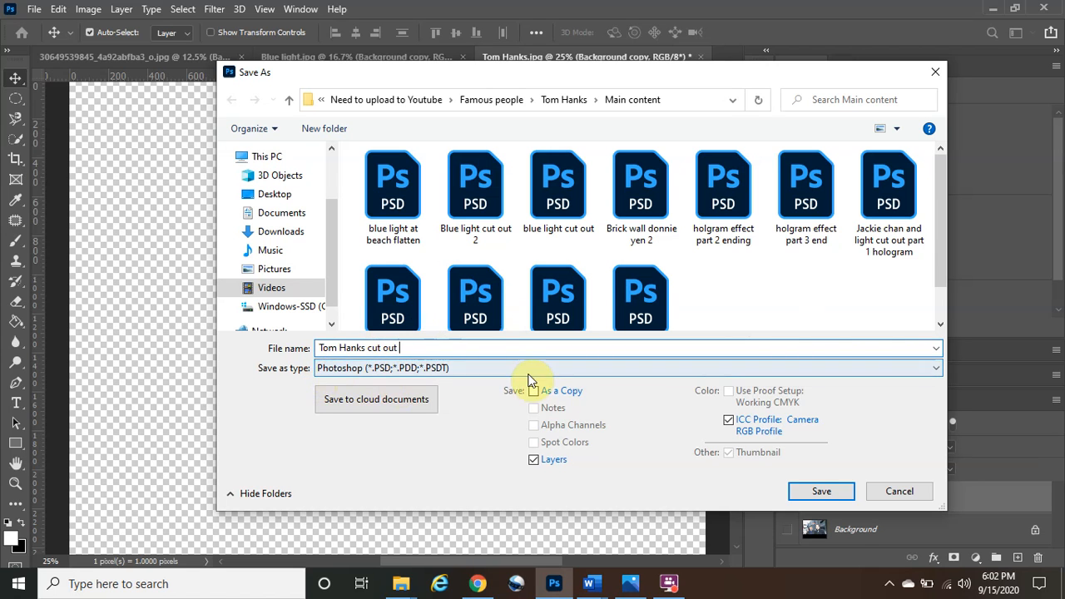
{"action": "left_click", "coordinate": [824, 494]}
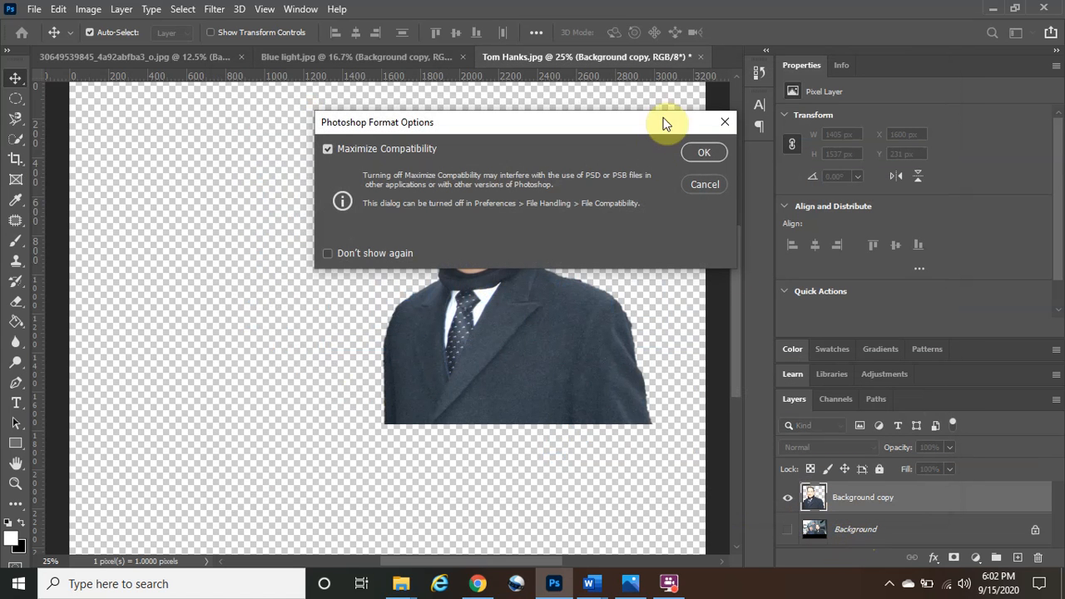
{"action": "left_click", "coordinate": [704, 155]}
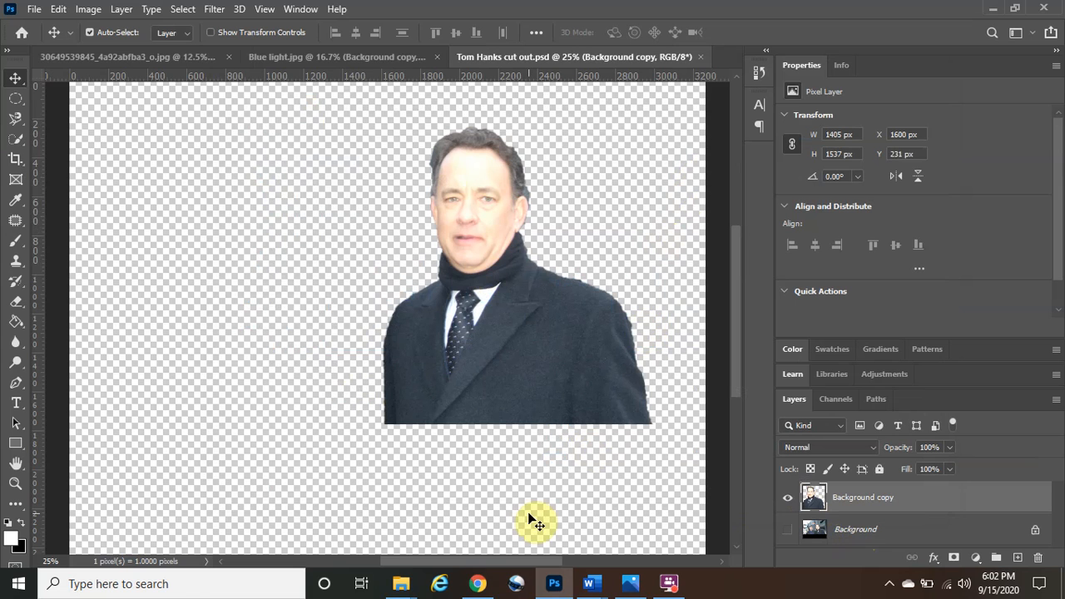
- Switch to the scarecrow photo document that holds the flattened blue light
{"action": "left_click", "coordinate": [130, 58]}
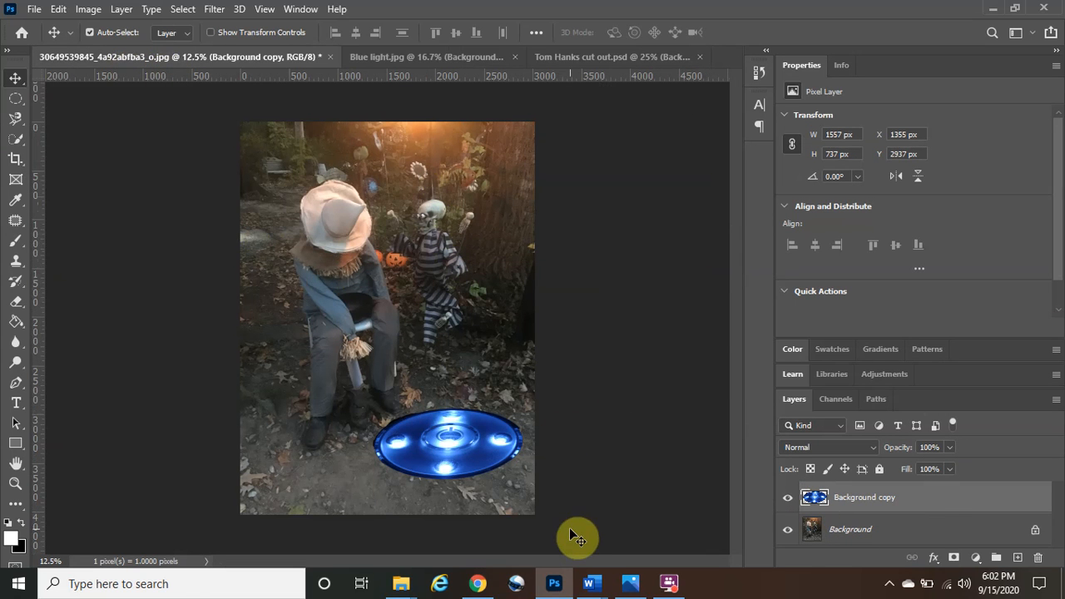
{"action": "mouse_move", "coordinate": [591, 583]}
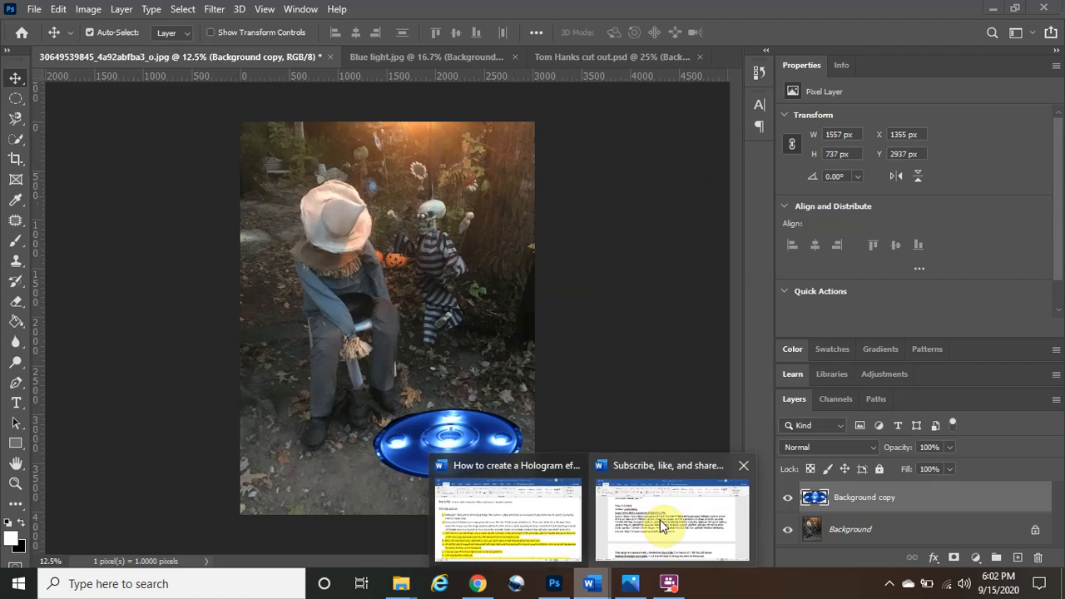